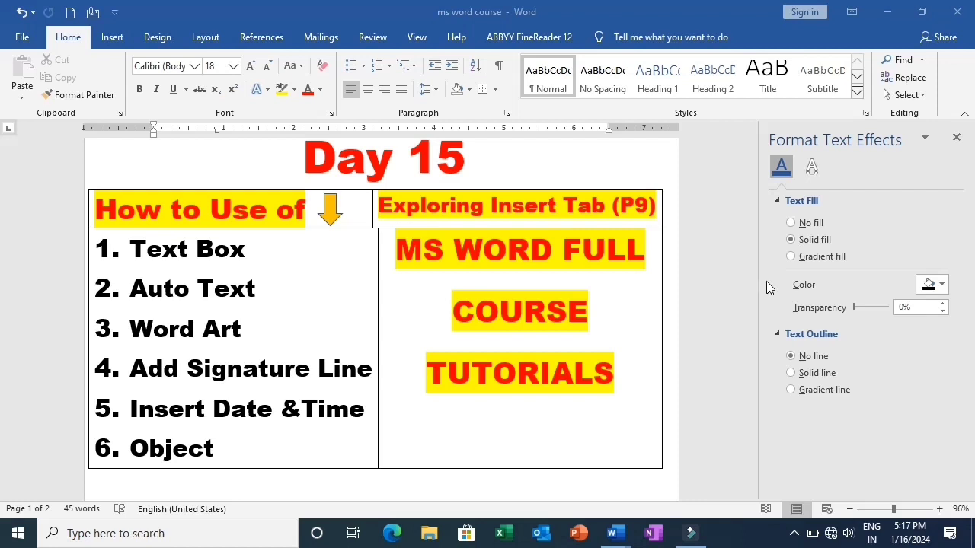
- Insert an Austin Quote text box on the blank second page
{"action": "scroll", "coordinate": [654, 418], "scroll_direction": "down", "scroll_amount": 10}
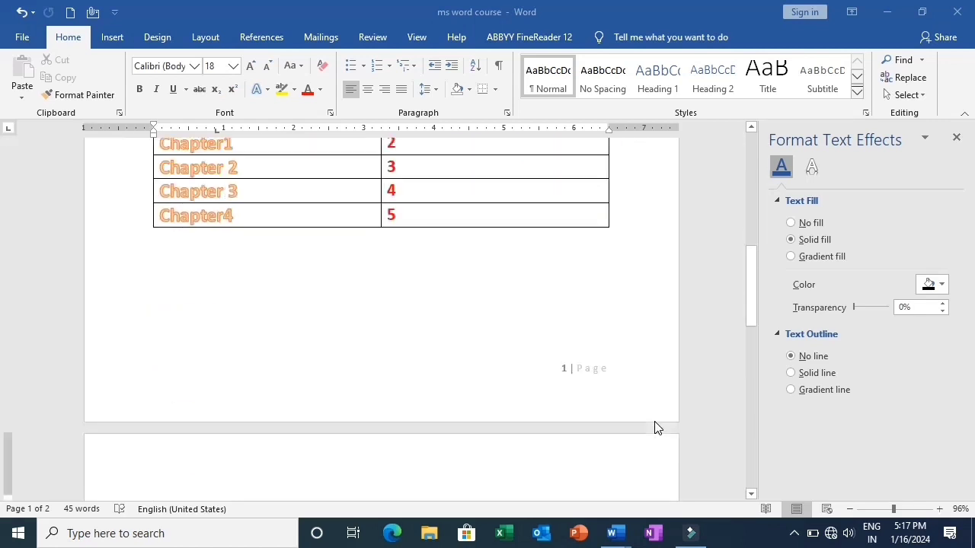
{"action": "scroll", "coordinate": [655, 426], "scroll_direction": "down", "scroll_amount": 3}
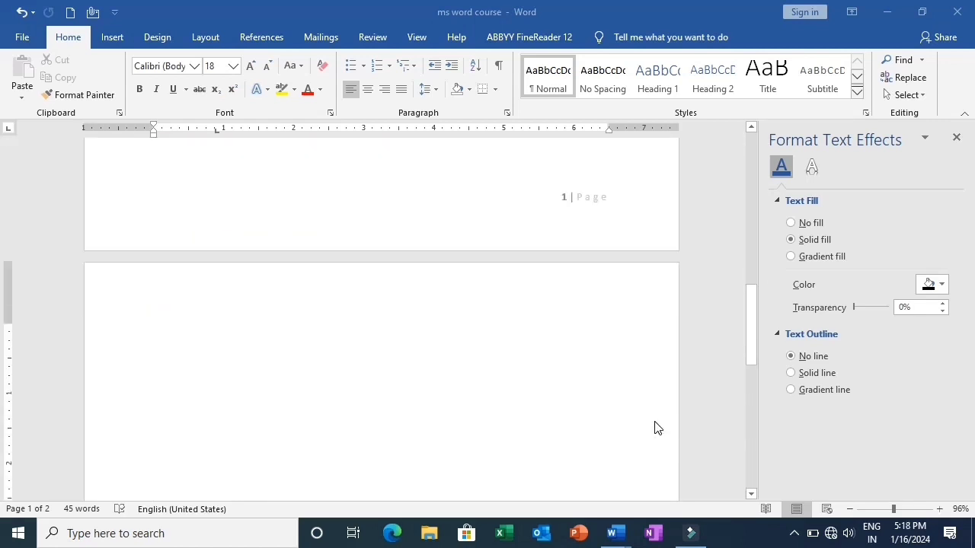
{"action": "left_click", "coordinate": [158, 363]}
{"action": "left_click", "coordinate": [214, 367]}
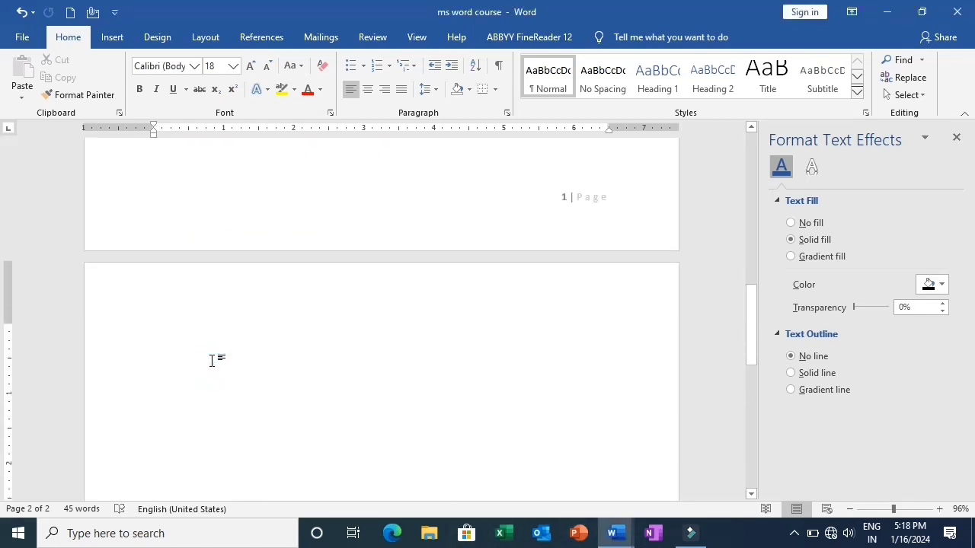
{"action": "left_click", "coordinate": [118, 38]}
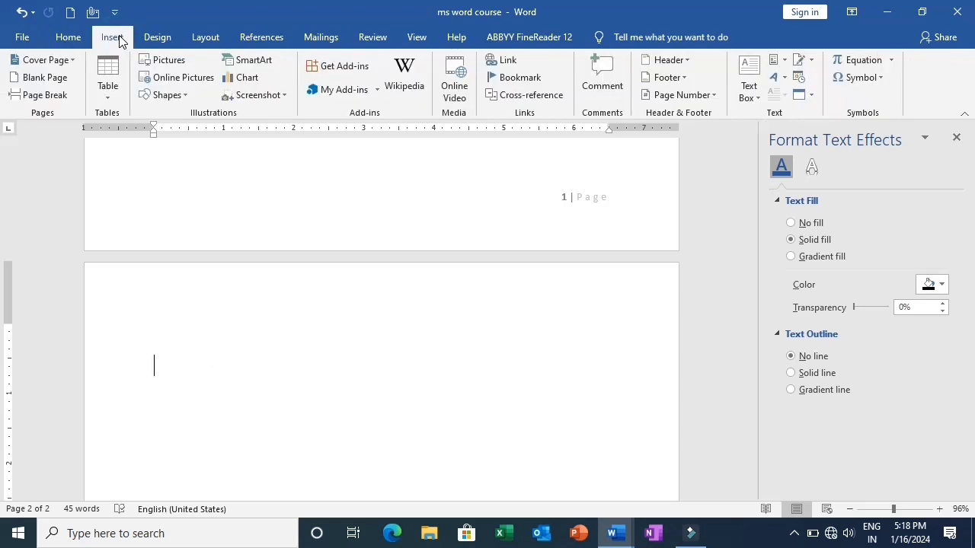
{"action": "left_click", "coordinate": [750, 96]}
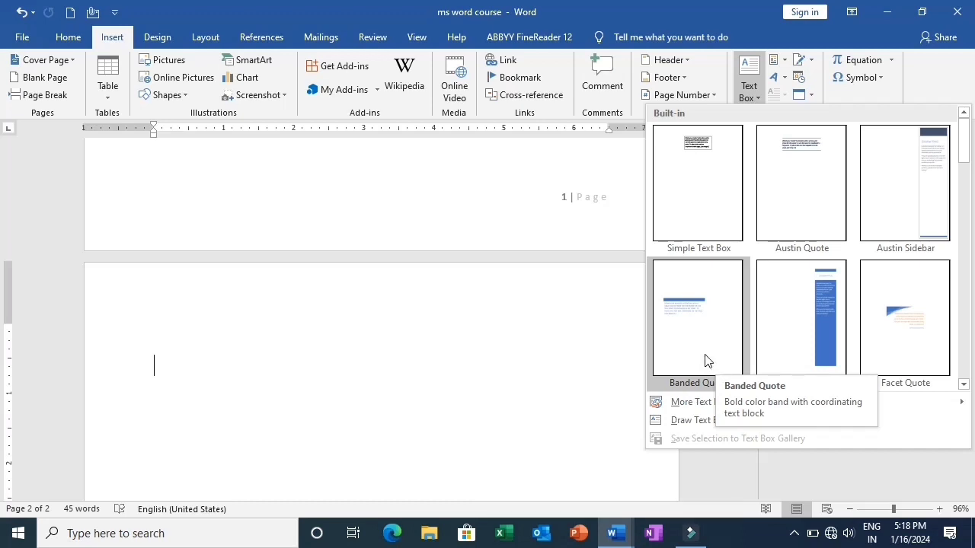
{"action": "left_click", "coordinate": [809, 227]}
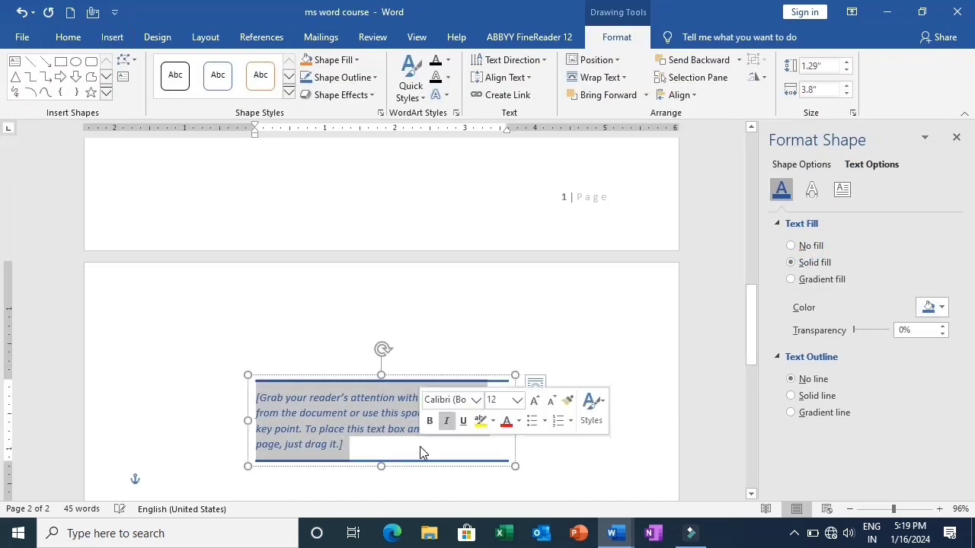
- Replace the text box's placeholder text with "Do not judge a person with his cloth"
{"action": "key", "text": "Delete"}
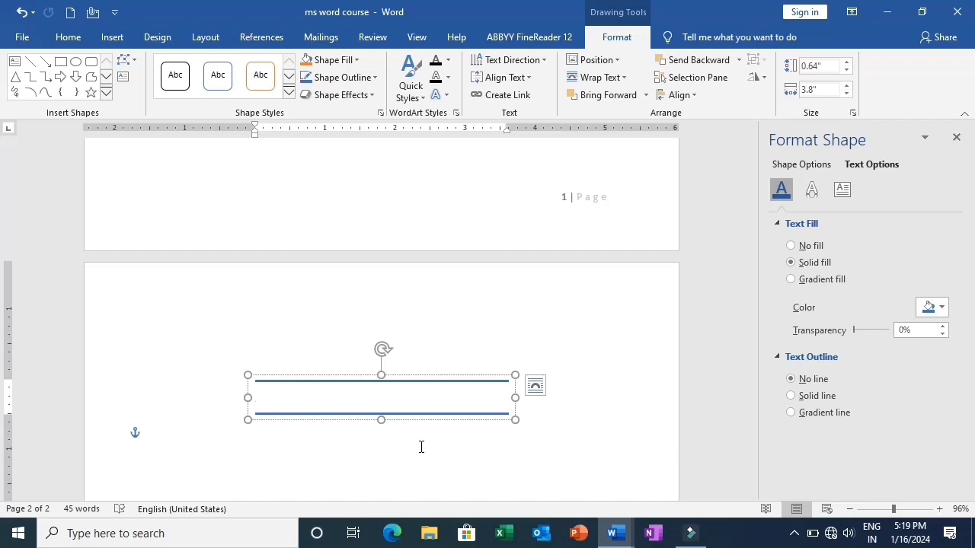
{"action": "type", "text": "Do not judge a p"}
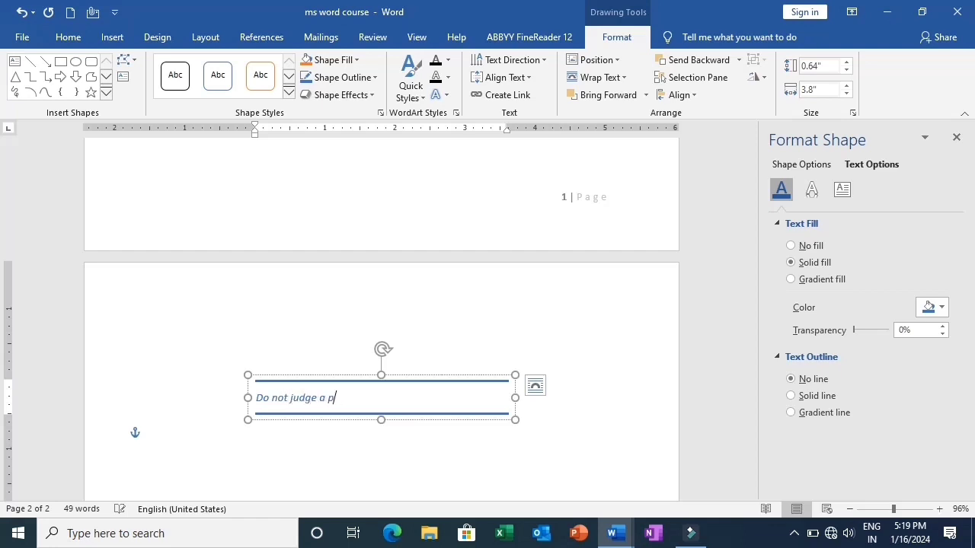
{"action": "type", "text": "erson with his cloth"}
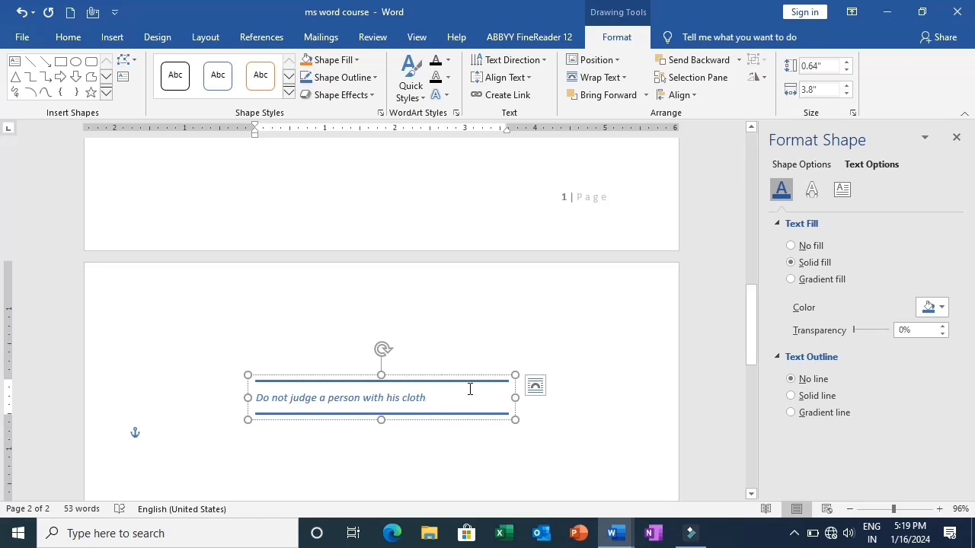
- Give the text box border a solid line in standard light blue
{"action": "left_click", "coordinate": [437, 375]}
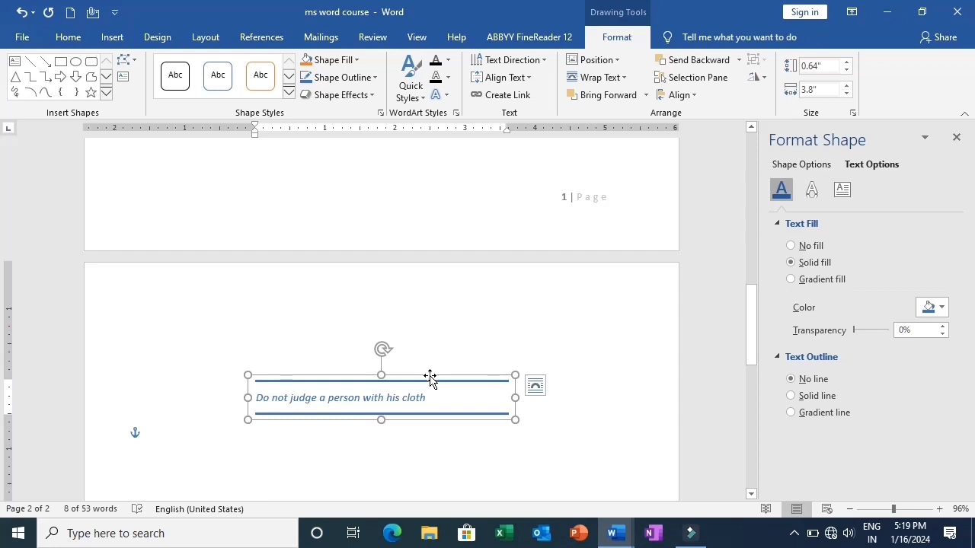
{"action": "right_click", "coordinate": [430, 379]}
{"action": "left_click", "coordinate": [456, 373]}
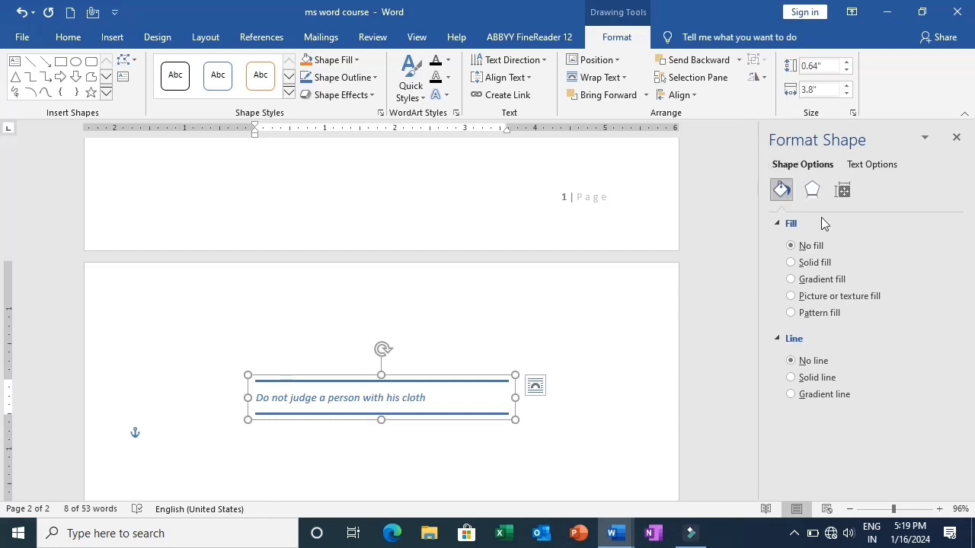
{"action": "left_click", "coordinate": [795, 381]}
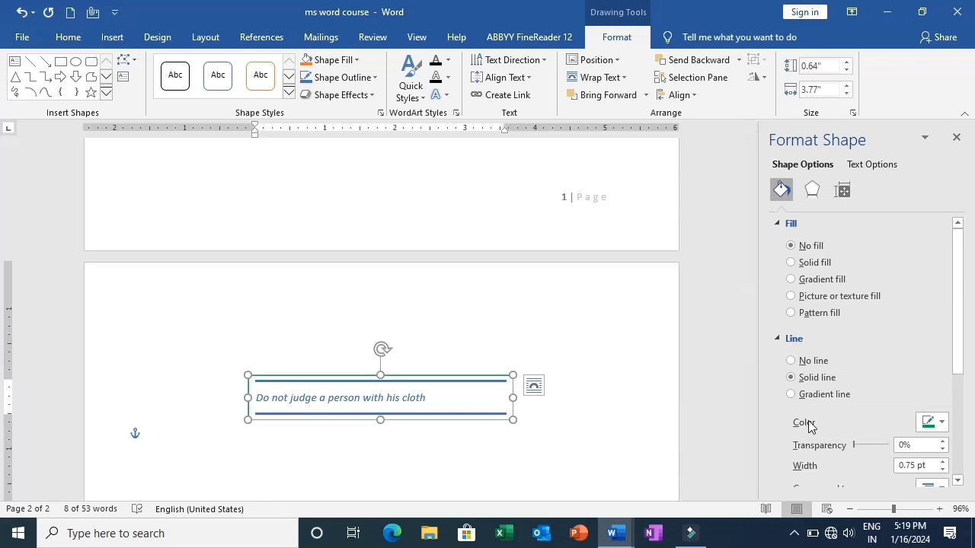
{"action": "left_click", "coordinate": [931, 423]}
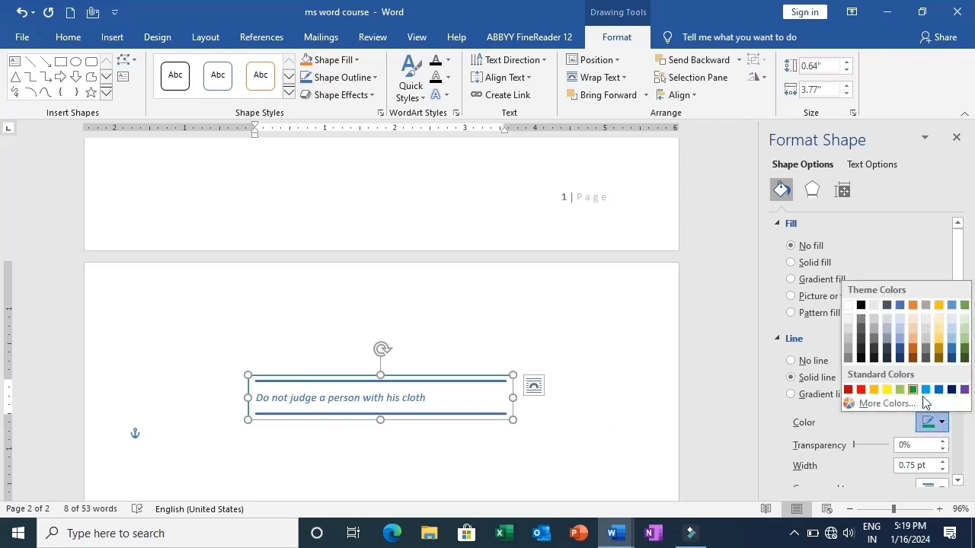
{"action": "left_click", "coordinate": [962, 342]}
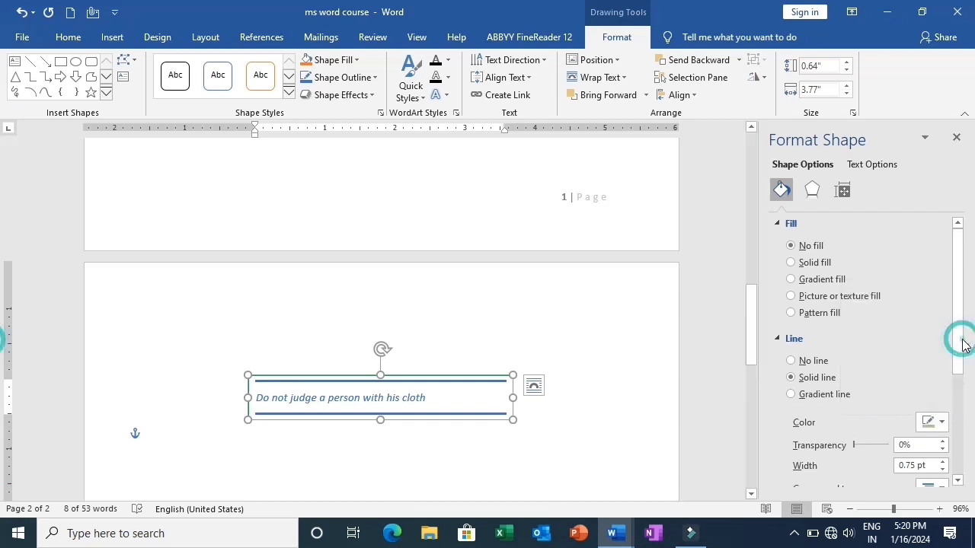
{"action": "left_click", "coordinate": [939, 423]}
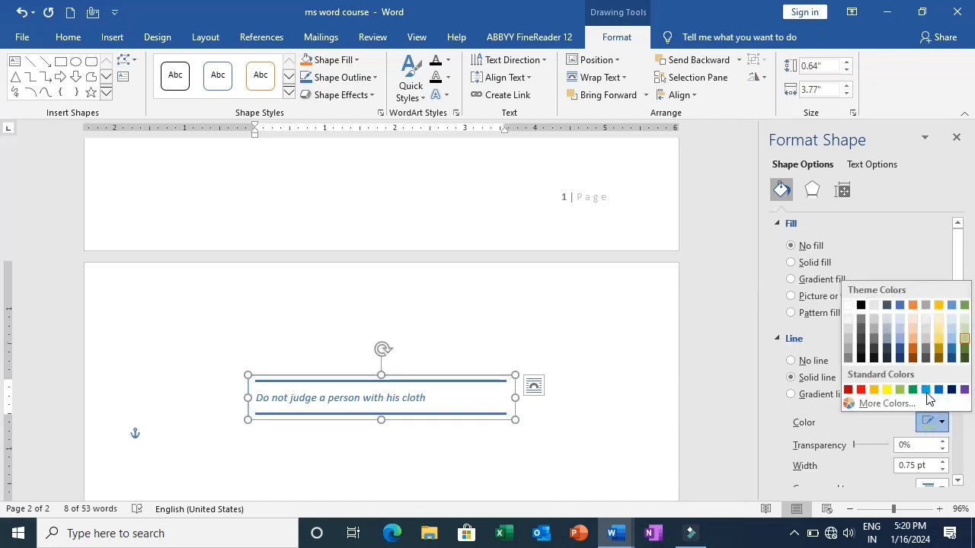
{"action": "left_click", "coordinate": [925, 390]}
- Set the text box border's width to 4 pt
{"action": "left_click_drag", "start_coordinate": [957, 363], "coordinate": [957, 391]}
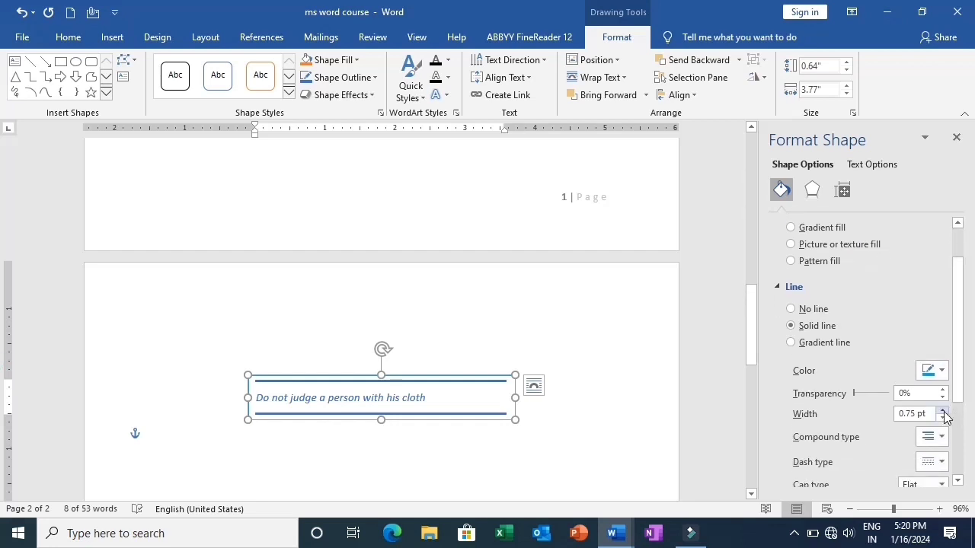
{"action": "left_click", "coordinate": [943, 410]}
{"action": "left_click", "coordinate": [943, 411]}
{"action": "left_click", "coordinate": [942, 411]}
{"action": "left_click", "coordinate": [943, 410]}
{"action": "left_click", "coordinate": [943, 411]}
{"action": "left_click", "coordinate": [943, 411]}
{"action": "left_click", "coordinate": [943, 410]}
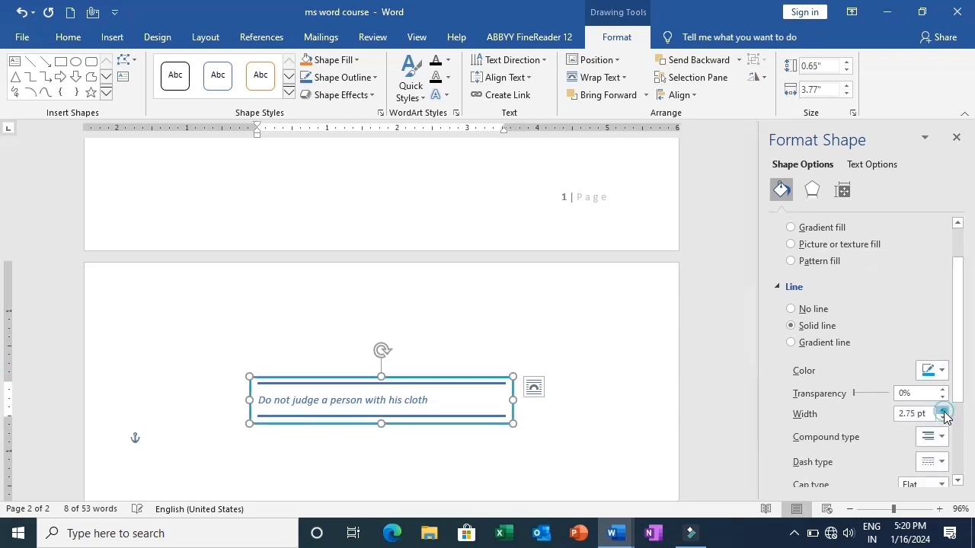
{"action": "left_click", "coordinate": [942, 411]}
{"action": "left_click", "coordinate": [943, 410]}
{"action": "left_click", "coordinate": [943, 410]}
{"action": "left_click", "coordinate": [942, 411]}
{"action": "left_click", "coordinate": [943, 410]}
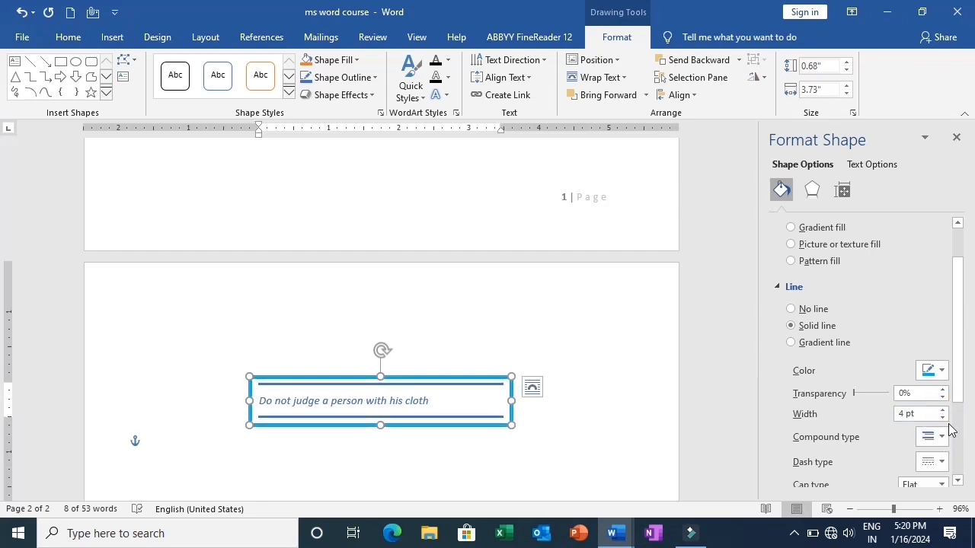
- Apply a two-line compound type to the text box border and deselect the box
{"action": "left_click", "coordinate": [941, 437]}
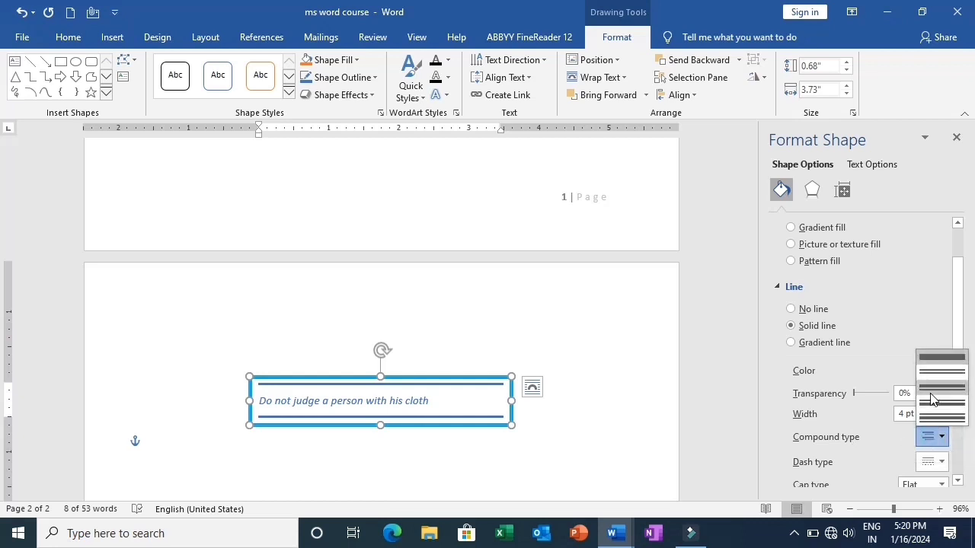
{"action": "left_click", "coordinate": [932, 400]}
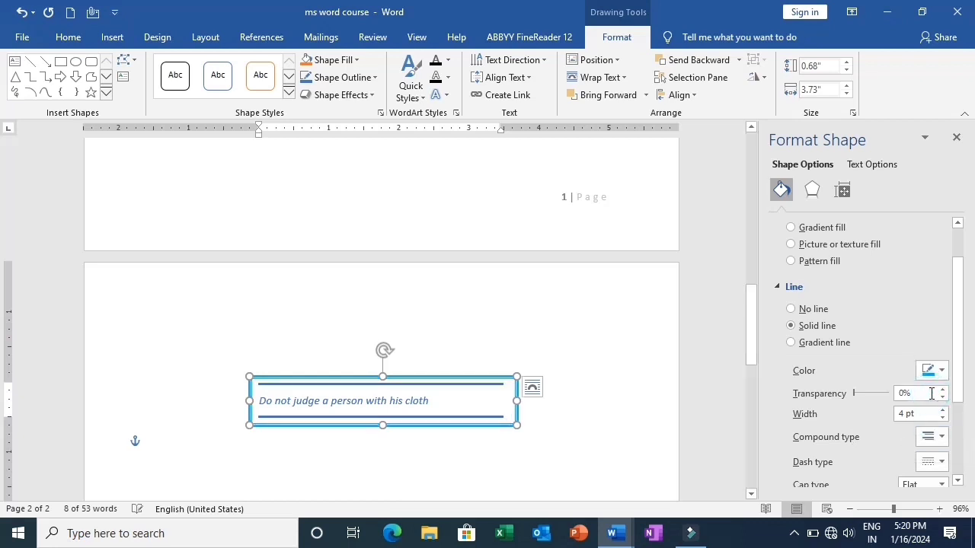
{"action": "left_click", "coordinate": [593, 443]}
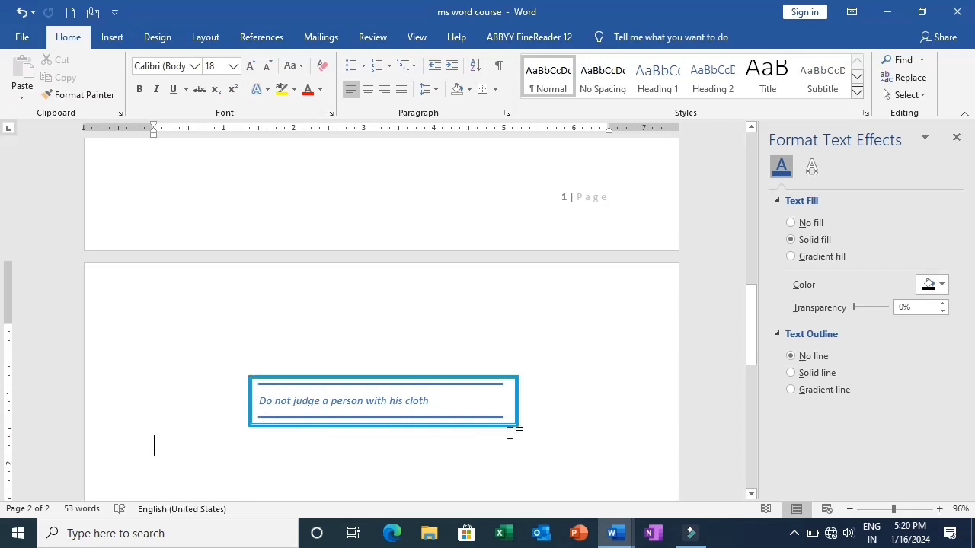
- Add a solid-line text outline to the quote inside the text box
{"action": "left_click", "coordinate": [370, 372]}
{"action": "left_click", "coordinate": [337, 371]}
{"action": "left_click", "coordinate": [358, 383]}
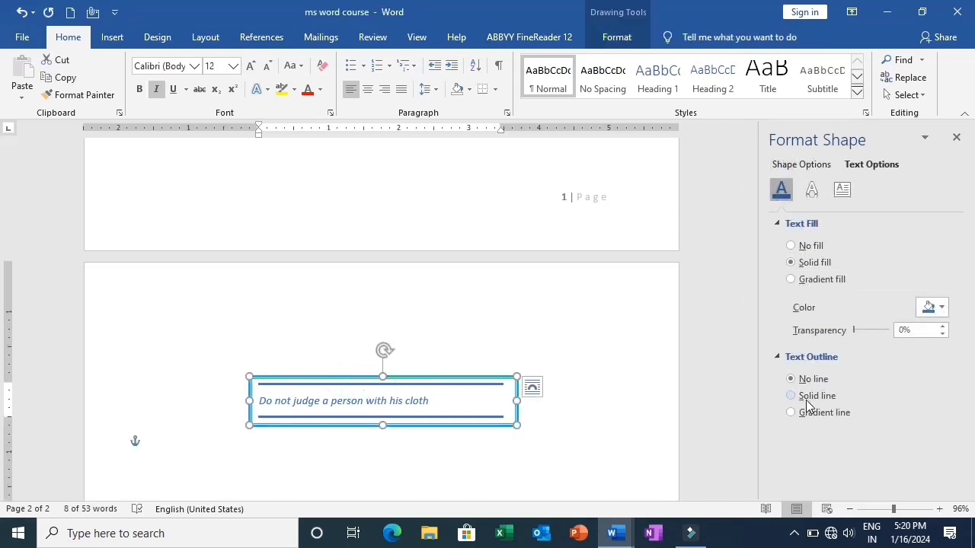
{"action": "left_click", "coordinate": [793, 396]}
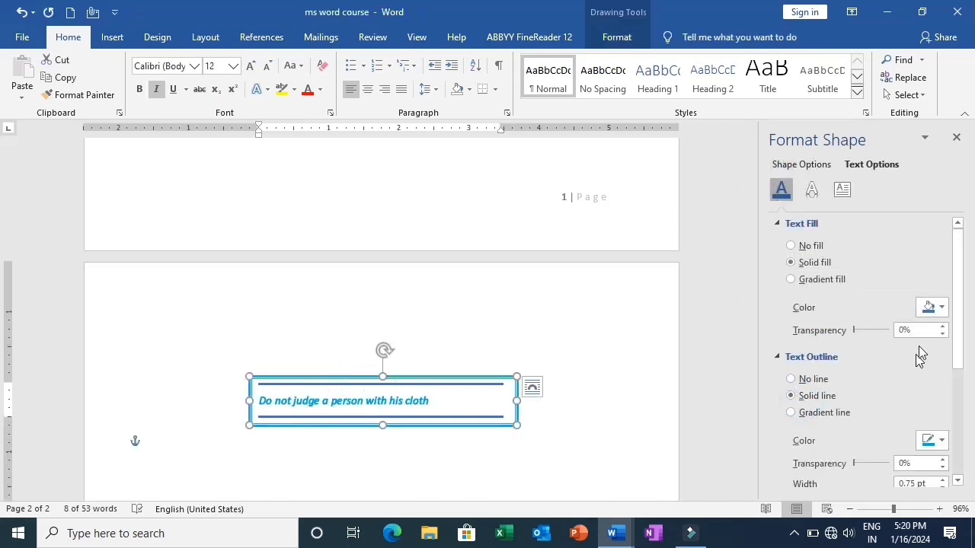
{"action": "mouse_move", "coordinate": [957, 331]}
{"action": "left_mouse_down"}
{"action": "mouse_move", "coordinate": [961, 379]}
{"action": "mouse_move", "coordinate": [959, 338]}
{"action": "left_mouse_up"}
- Apply a solid fill to the text box in a light gold theme color
{"action": "left_click", "coordinate": [802, 164]}
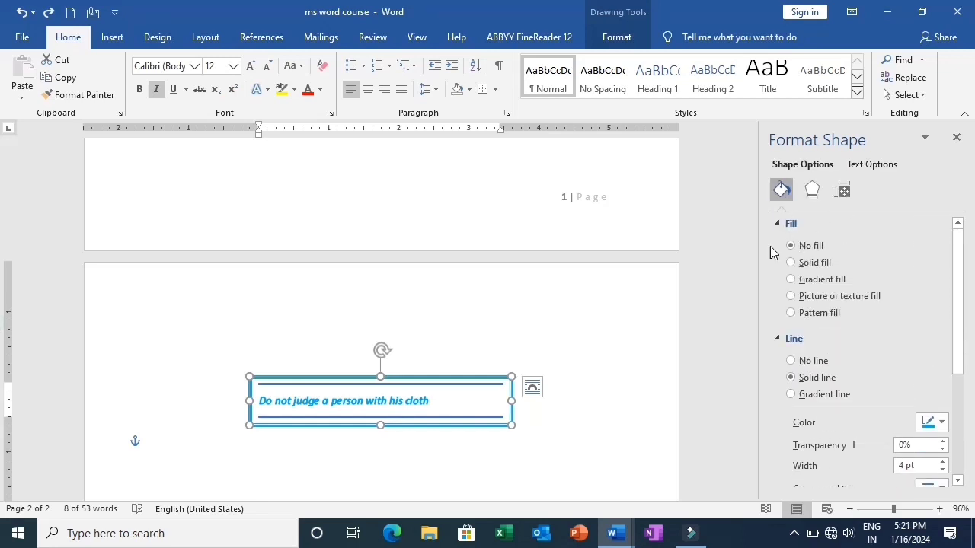
{"action": "left_click", "coordinate": [459, 411]}
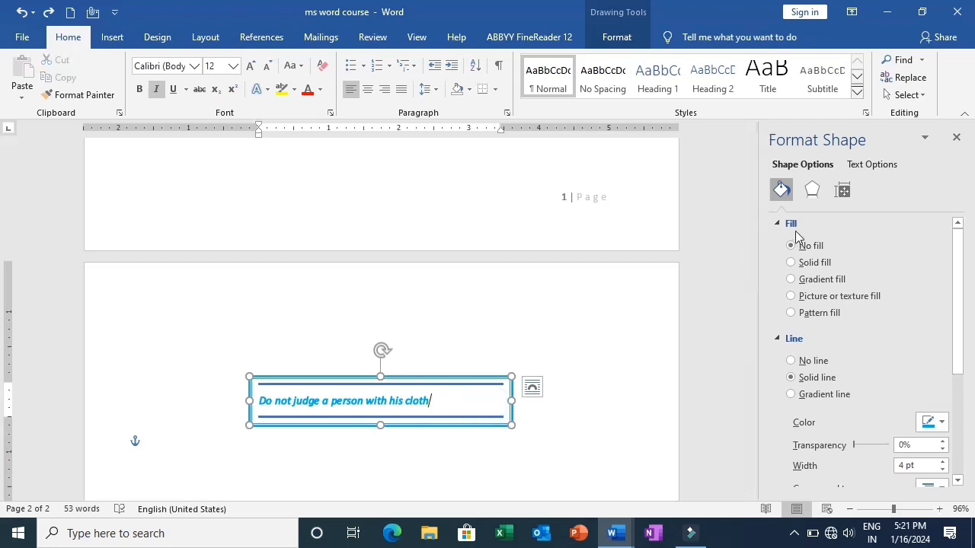
{"action": "left_click", "coordinate": [792, 262]}
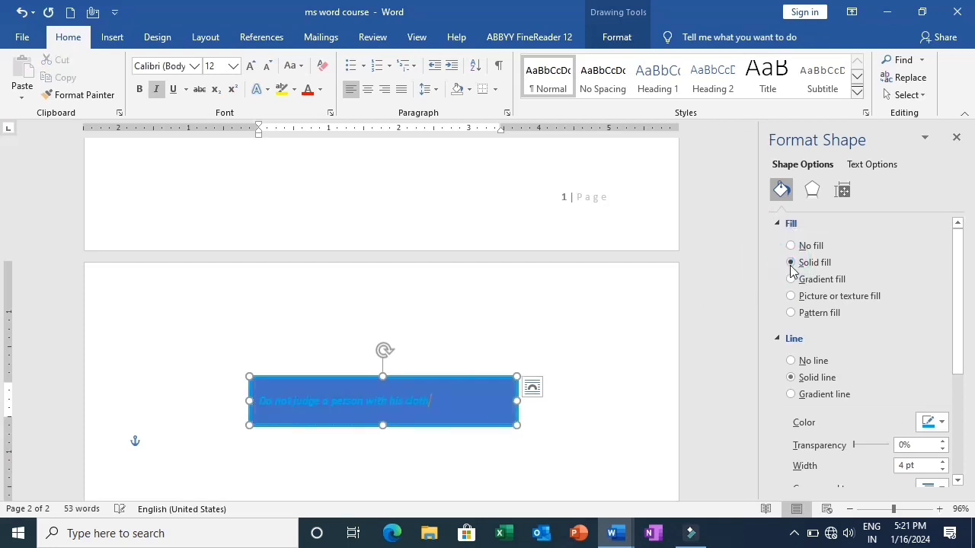
{"action": "left_click", "coordinate": [933, 341]}
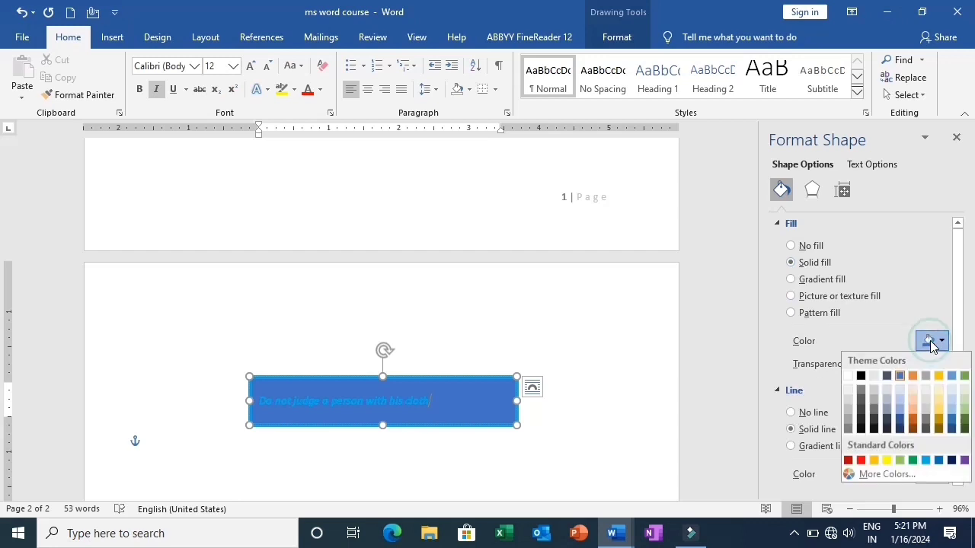
{"action": "left_click", "coordinate": [854, 380]}
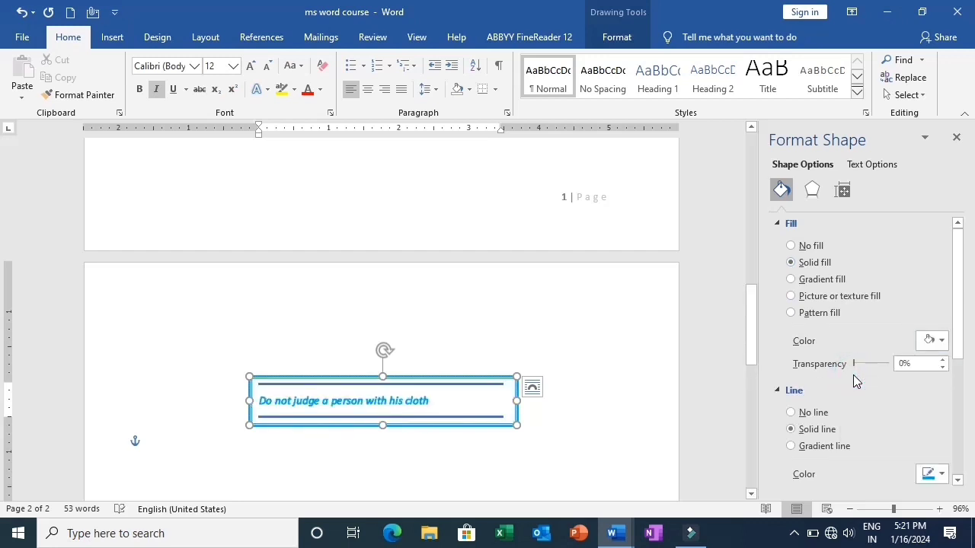
{"action": "left_click", "coordinate": [932, 340]}
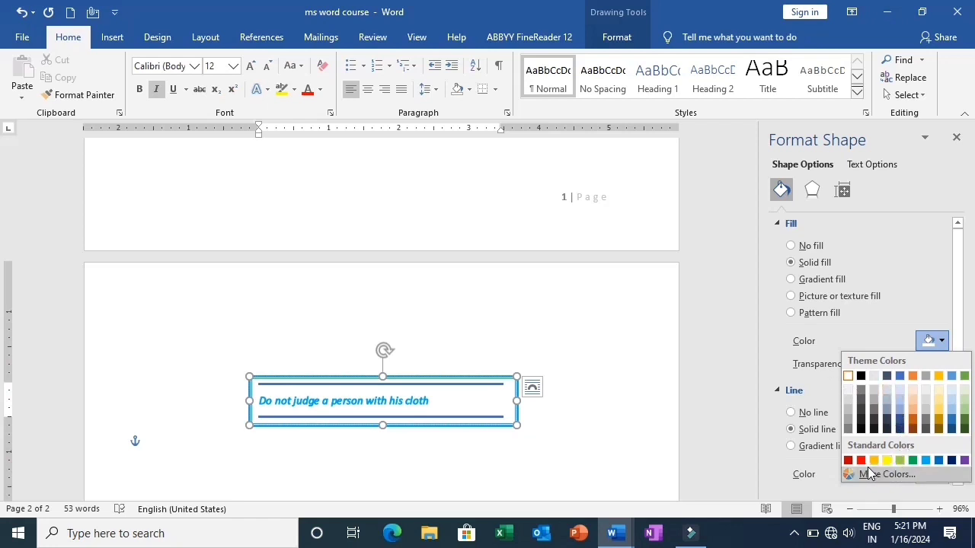
{"action": "left_click", "coordinate": [936, 401]}
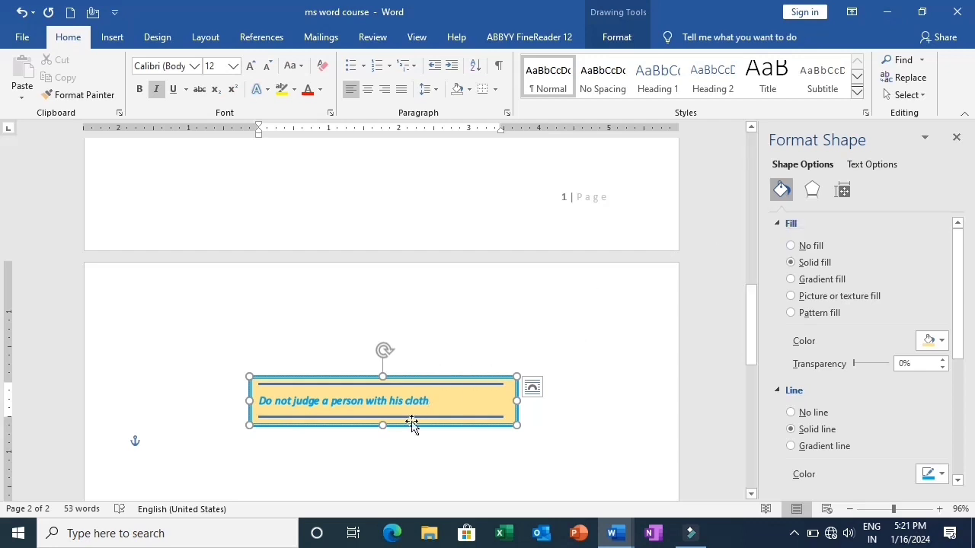
- Select the whole quote and set its text outline color to black
{"action": "left_click", "coordinate": [428, 400]}
{"action": "left_click_drag", "start_coordinate": [428, 401], "coordinate": [258, 400]}
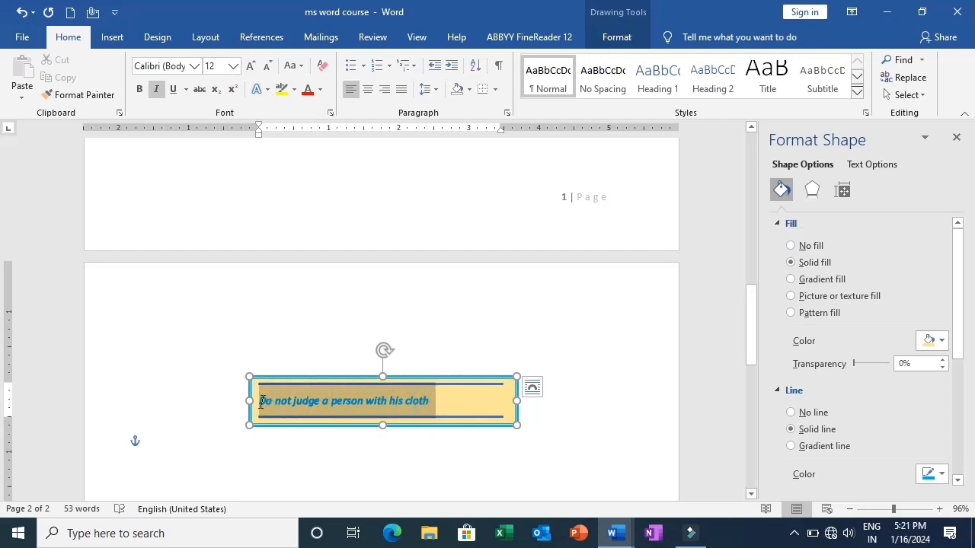
{"action": "left_click", "coordinate": [873, 169]}
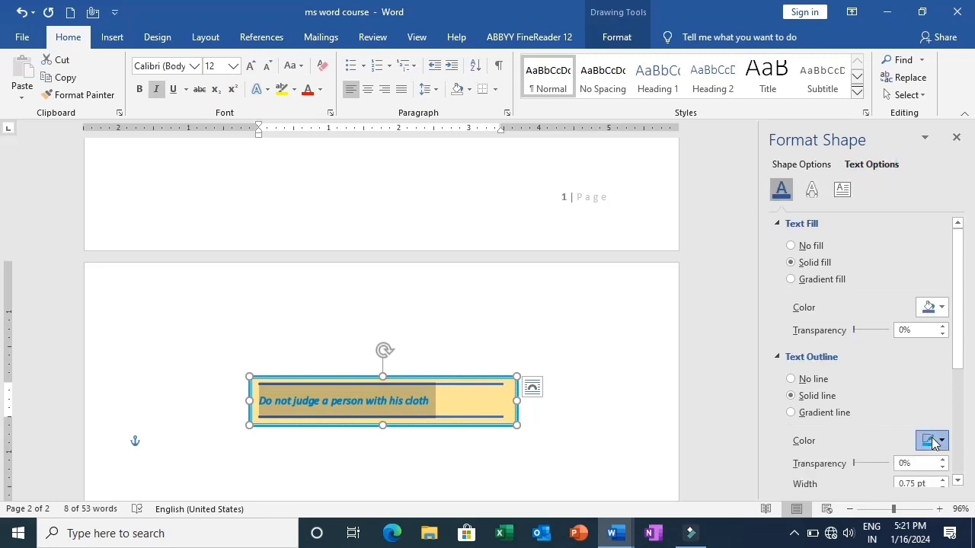
{"action": "left_click", "coordinate": [931, 441]}
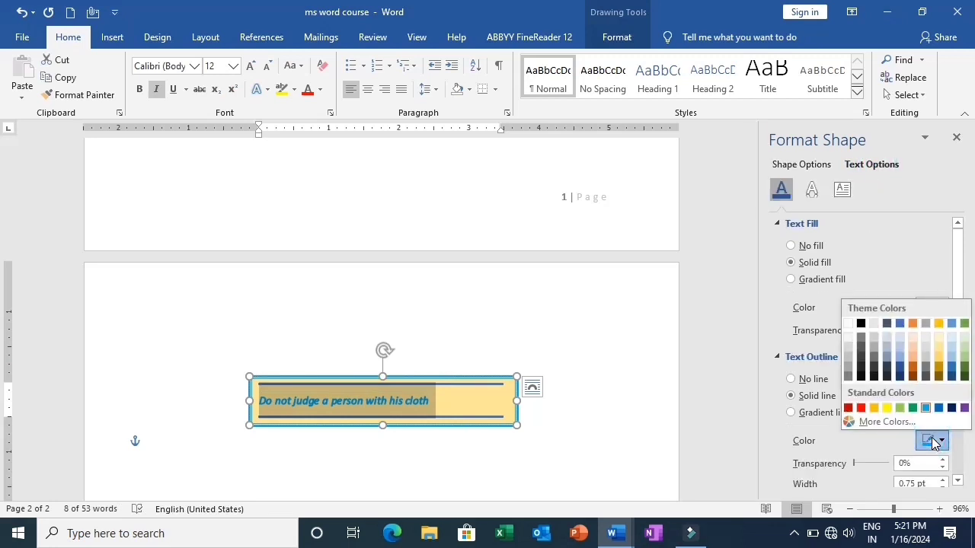
{"action": "left_click", "coordinate": [860, 323]}
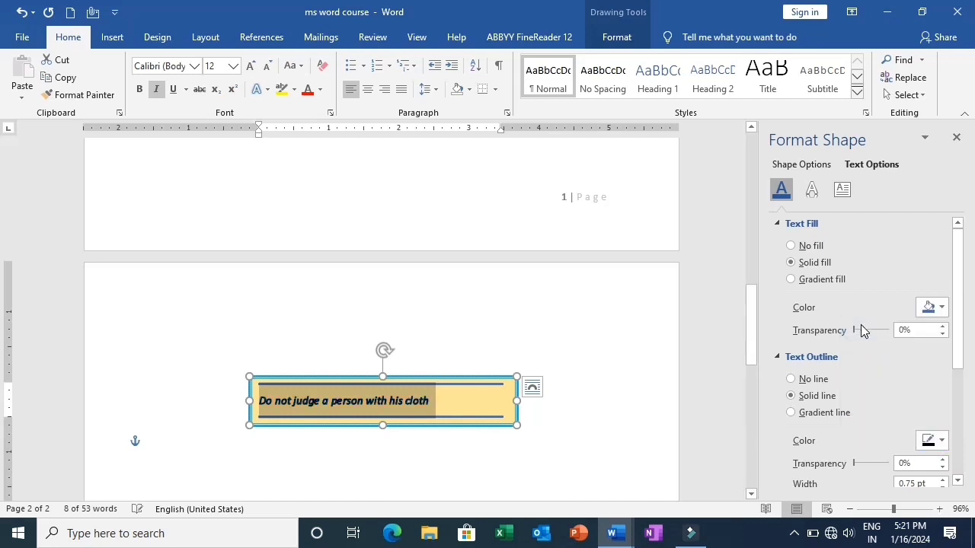
- Select the whole quote inside the gold text box
{"action": "left_click", "coordinate": [431, 404]}
{"action": "left_click_drag", "start_coordinate": [431, 403], "coordinate": [259, 399]}
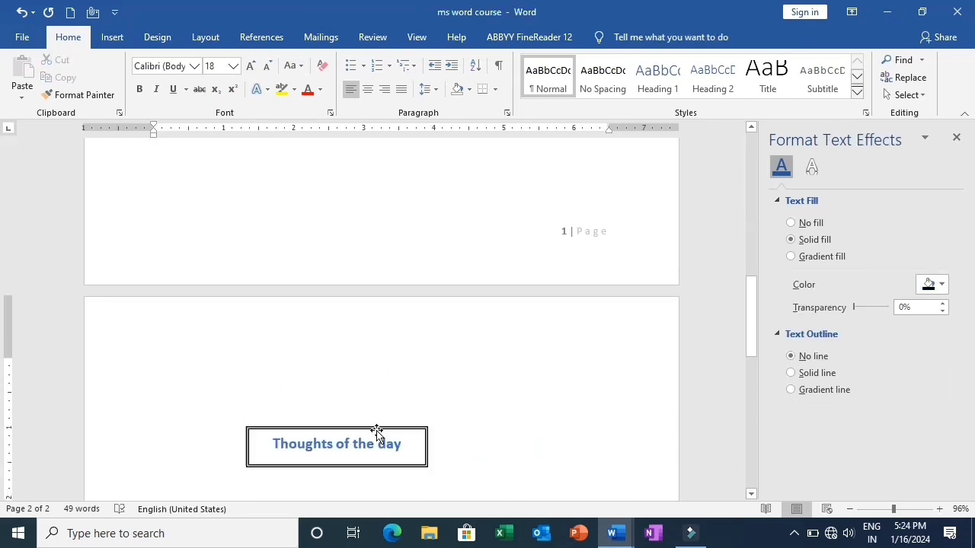
- Remove the "Thoughts of the day" text box from the second page and open the Quick Parts choices
{"action": "left_click", "coordinate": [376, 432]}
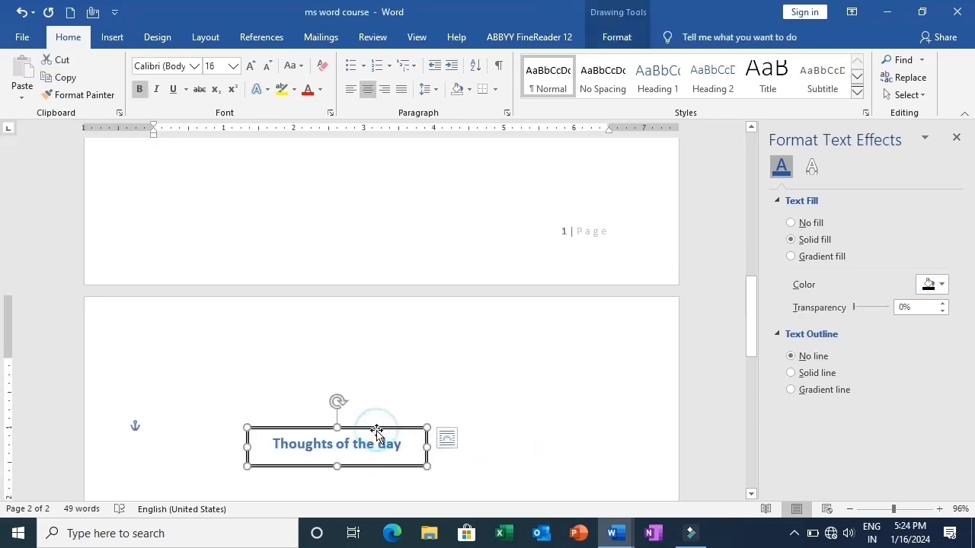
{"action": "left_click", "coordinate": [112, 37]}
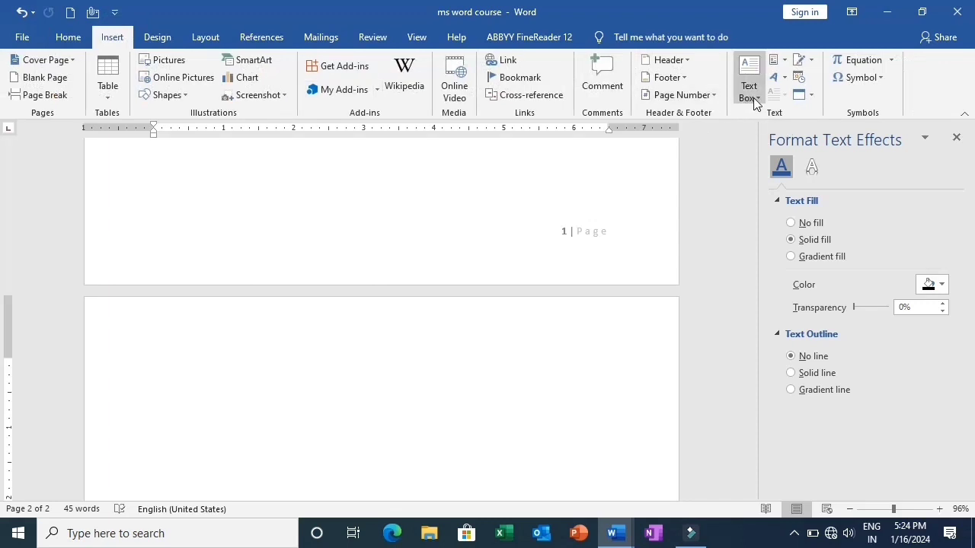
{"action": "left_click", "coordinate": [788, 64]}
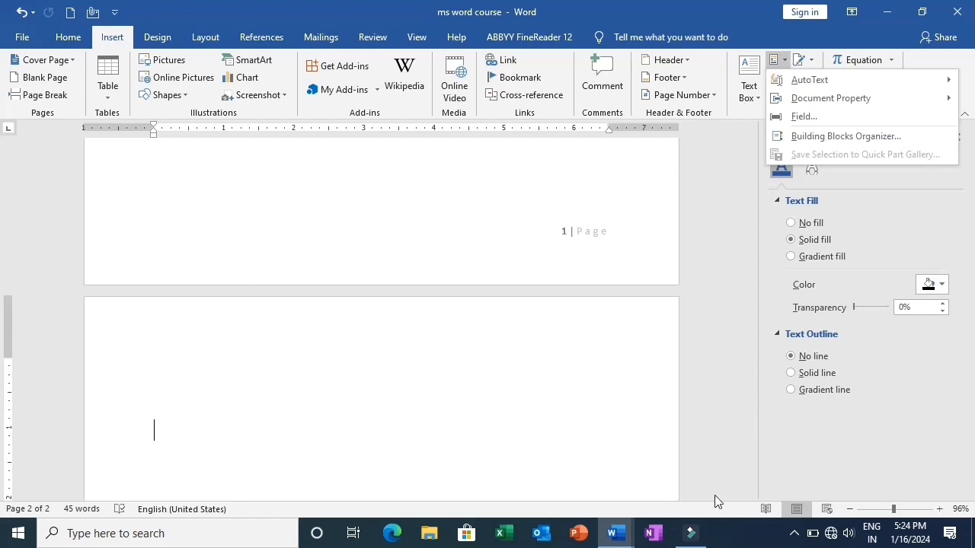
- Switch to the open curriculum vitae document and bring the contact details under its title into view
{"action": "left_click", "coordinate": [630, 537]}
{"action": "left_click", "coordinate": [560, 495]}
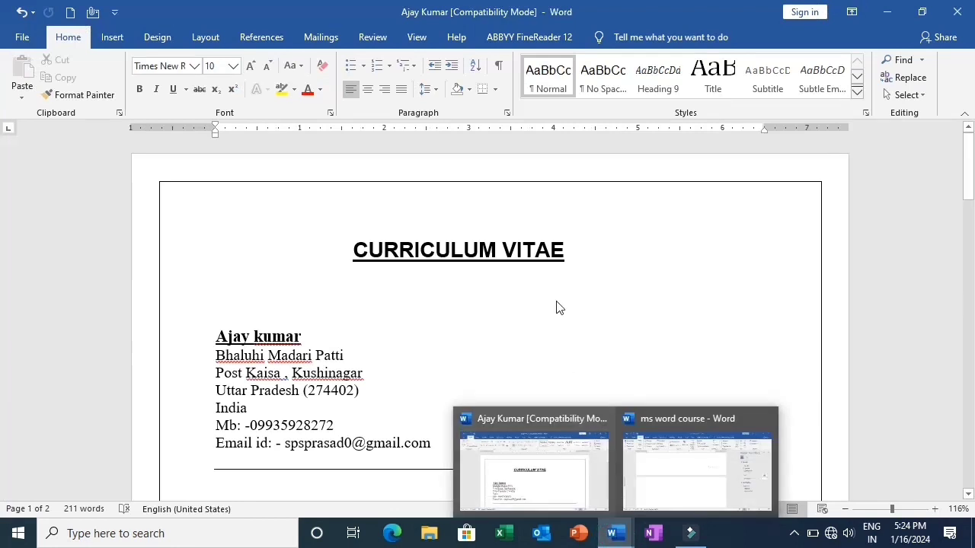
{"action": "left_click", "coordinate": [557, 306]}
{"action": "scroll", "coordinate": [556, 305], "scroll_direction": "down", "scroll_amount": 3}
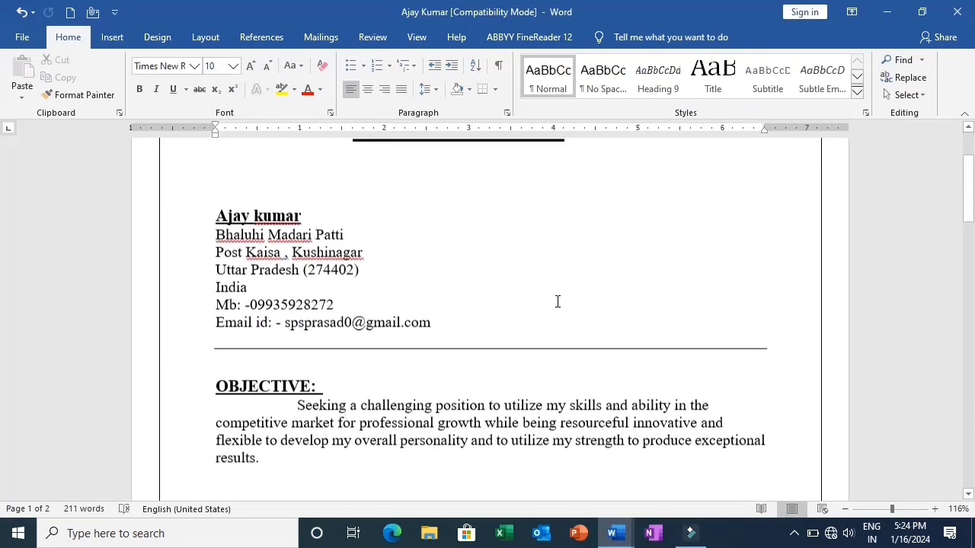
{"action": "scroll", "coordinate": [557, 302], "scroll_direction": "up", "scroll_amount": 1}
{"action": "scroll", "coordinate": [557, 302], "scroll_direction": "up", "scroll_amount": 1}
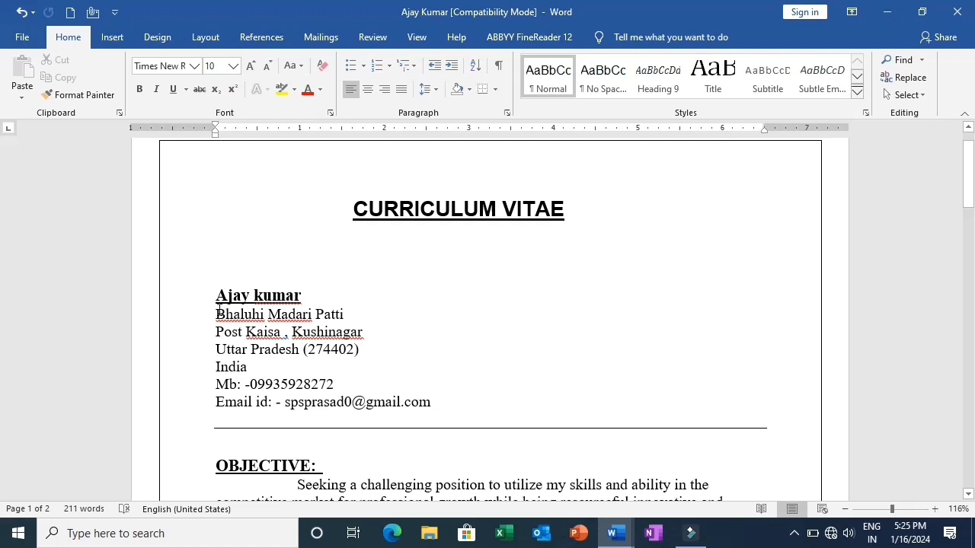
- Save the CV's name and contact details block to the AutoText gallery, keeping the suggested name, General category and Insert content only
{"action": "left_click_drag", "start_coordinate": [216, 296], "coordinate": [424, 415]}
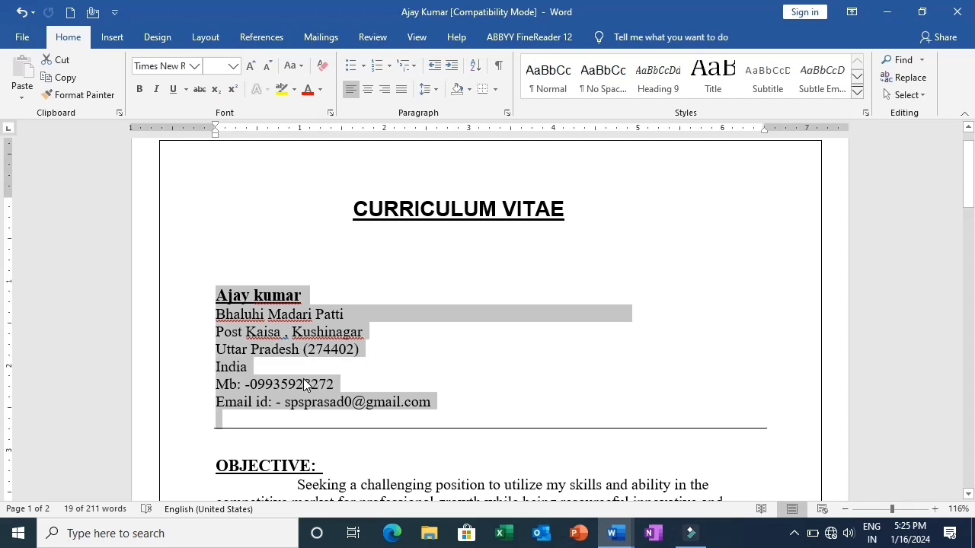
{"action": "left_click", "coordinate": [443, 405]}
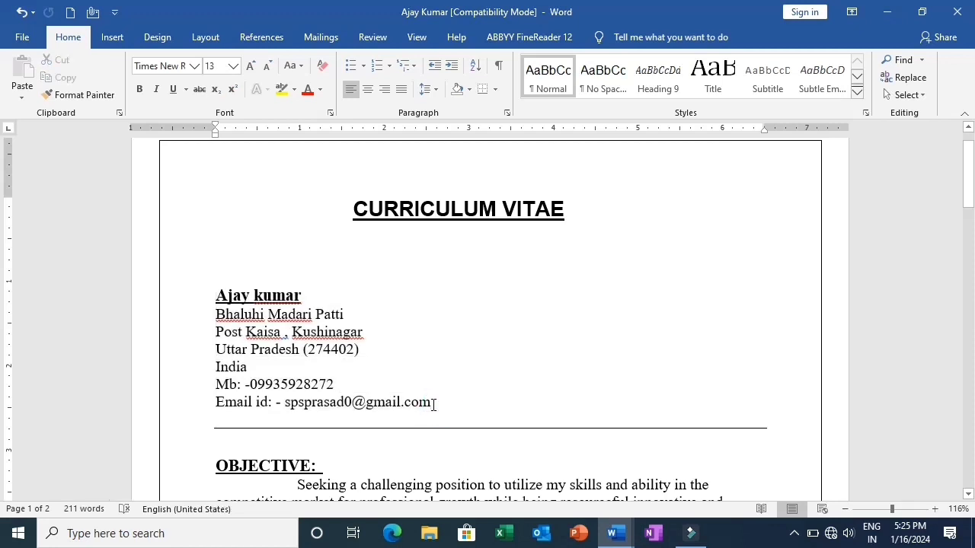
{"action": "left_click_drag", "start_coordinate": [433, 404], "coordinate": [180, 297]}
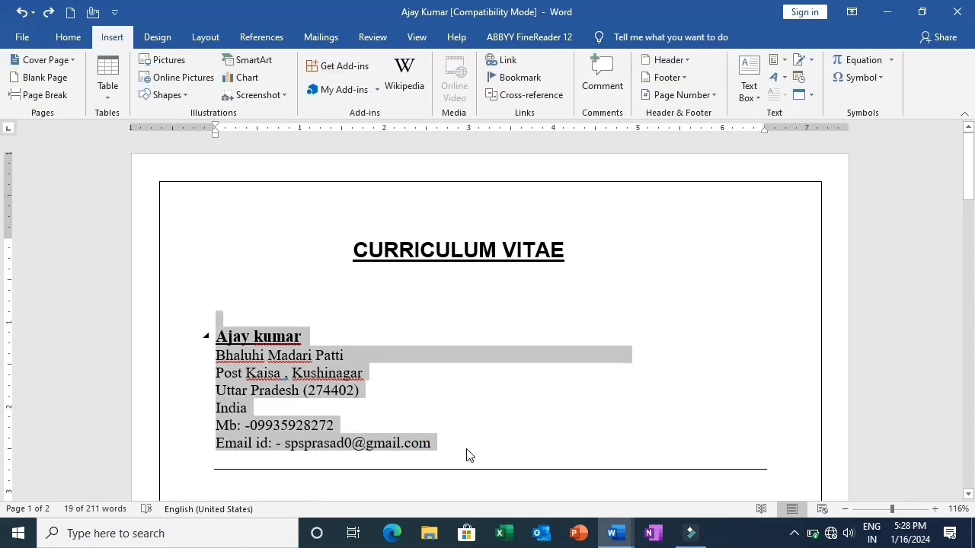
{"action": "left_click", "coordinate": [469, 454]}
{"action": "left_click_drag", "start_coordinate": [458, 450], "coordinate": [218, 336]}
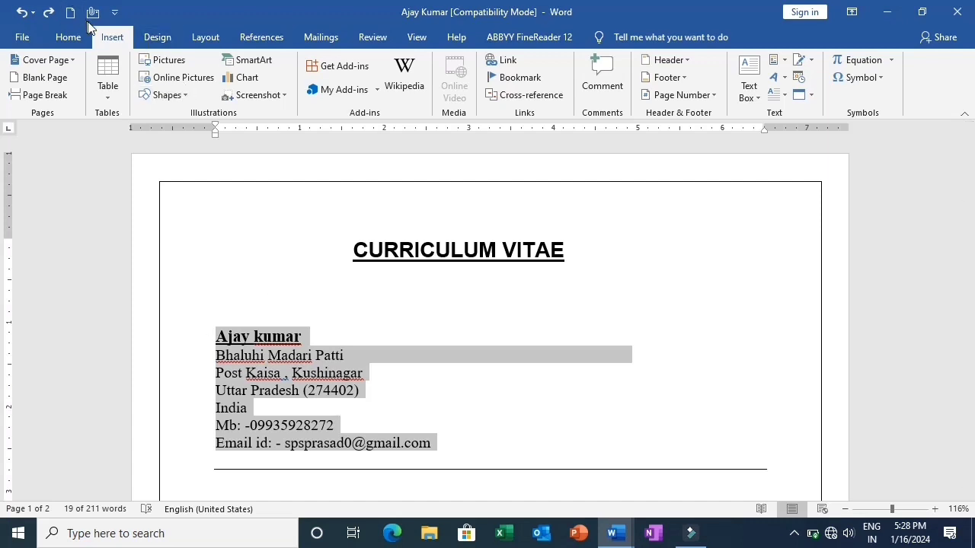
{"action": "left_click", "coordinate": [749, 91]}
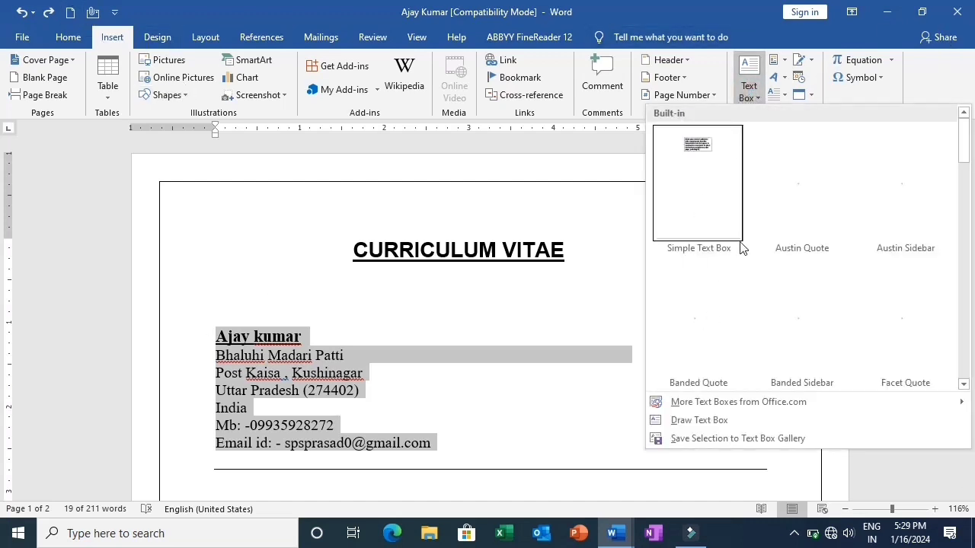
{"action": "left_click", "coordinate": [776, 61]}
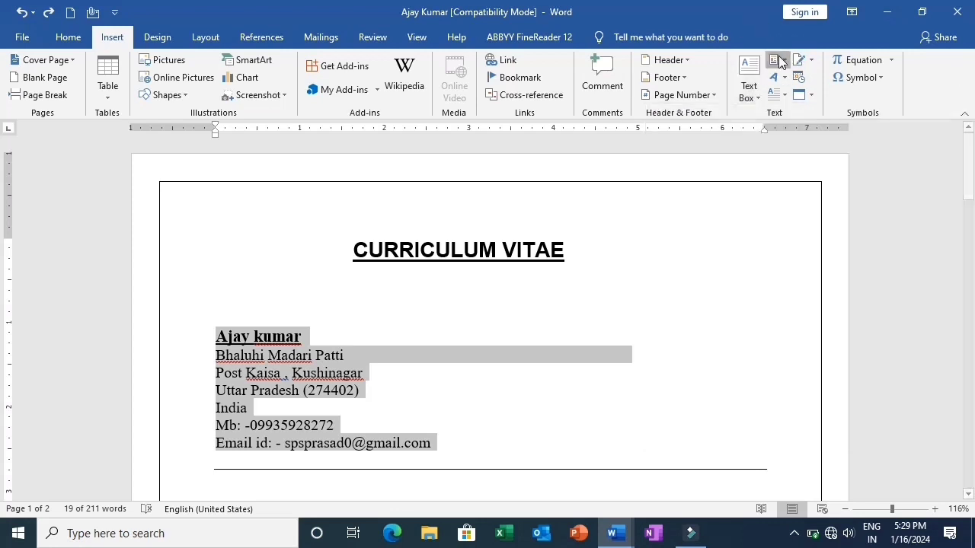
{"action": "left_click", "coordinate": [778, 61]}
{"action": "mouse_move", "coordinate": [795, 85]}
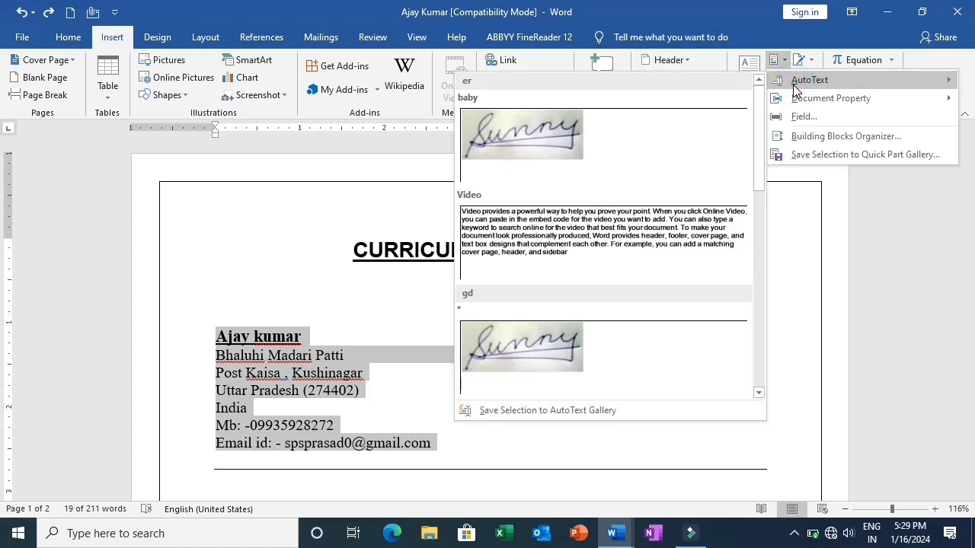
{"action": "left_click", "coordinate": [637, 404]}
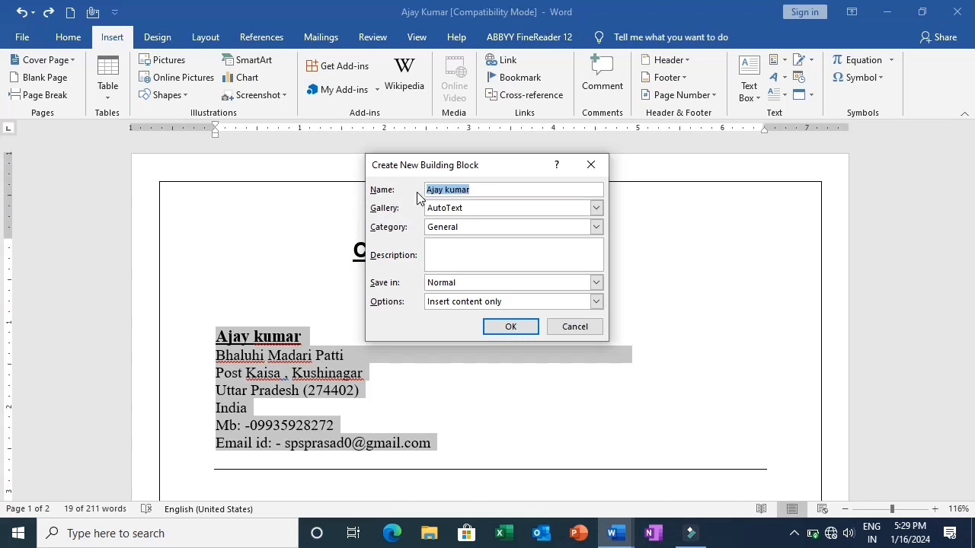
{"action": "left_click", "coordinate": [505, 326]}
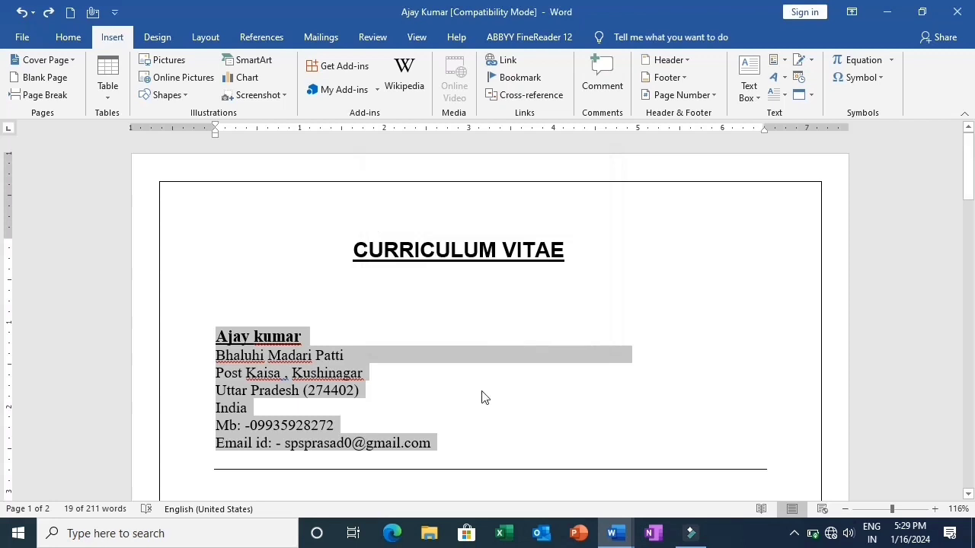
- Delete the name and contact details block, and reinsert it from its AutoText entry by entering the person's first name
{"action": "left_click_drag", "start_coordinate": [455, 454], "coordinate": [206, 333]}
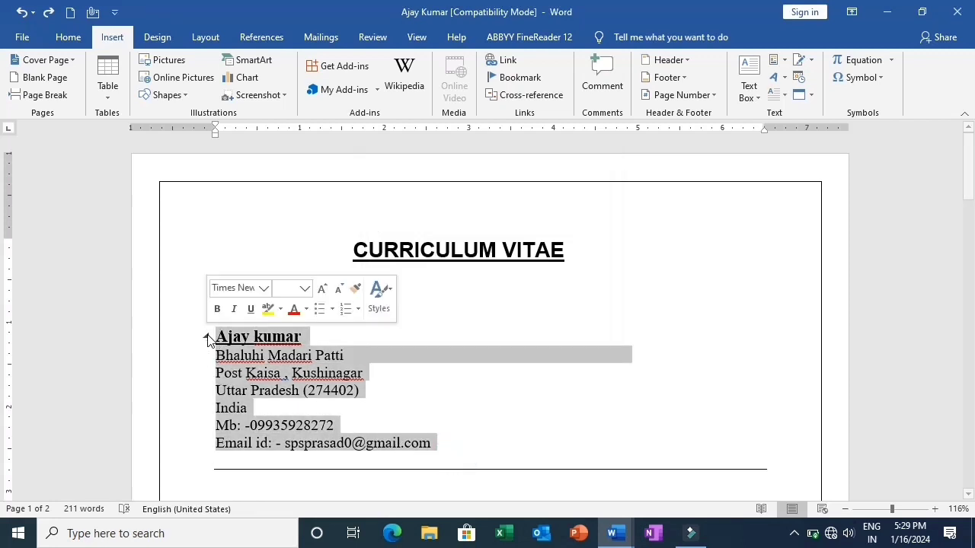
{"action": "key", "text": "Delete"}
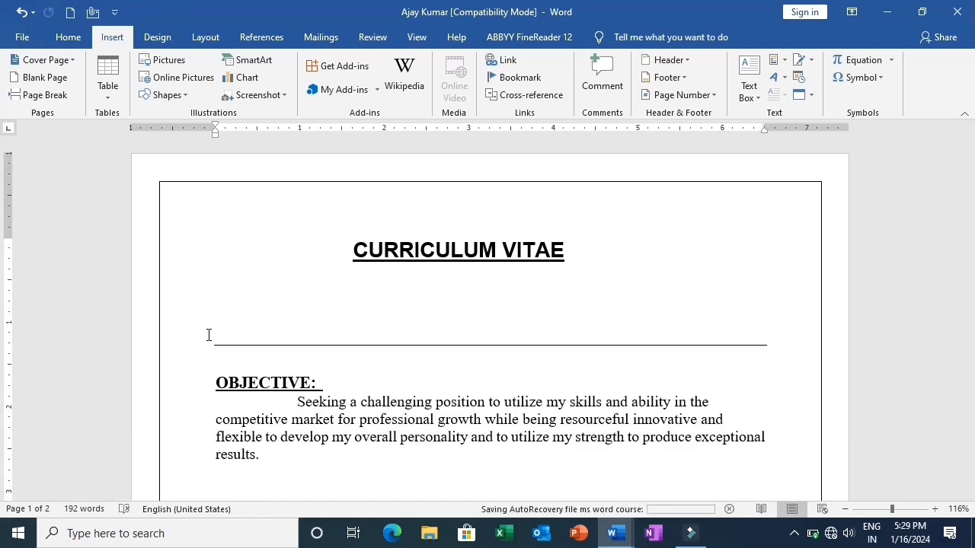
{"action": "type", "text": "ajay"}
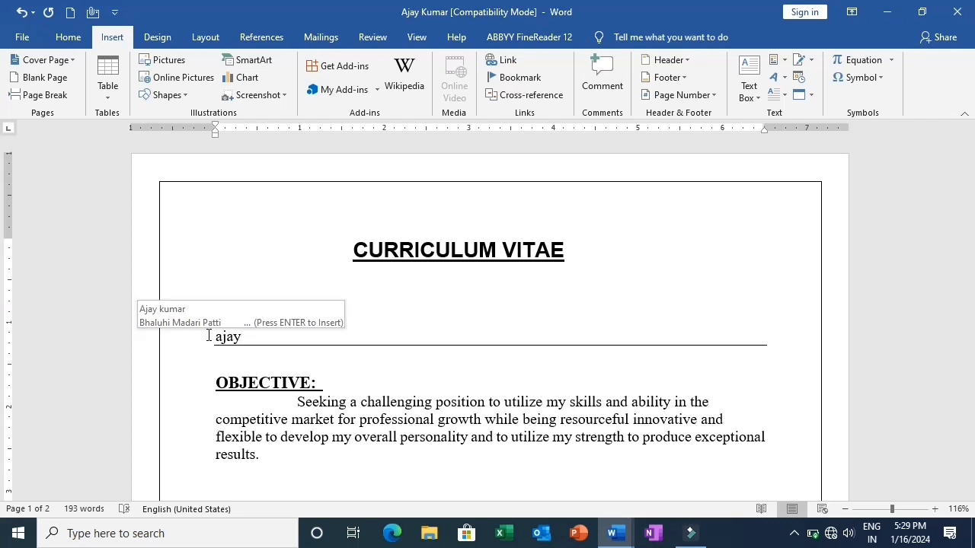
{"action": "key", "text": "Return"}
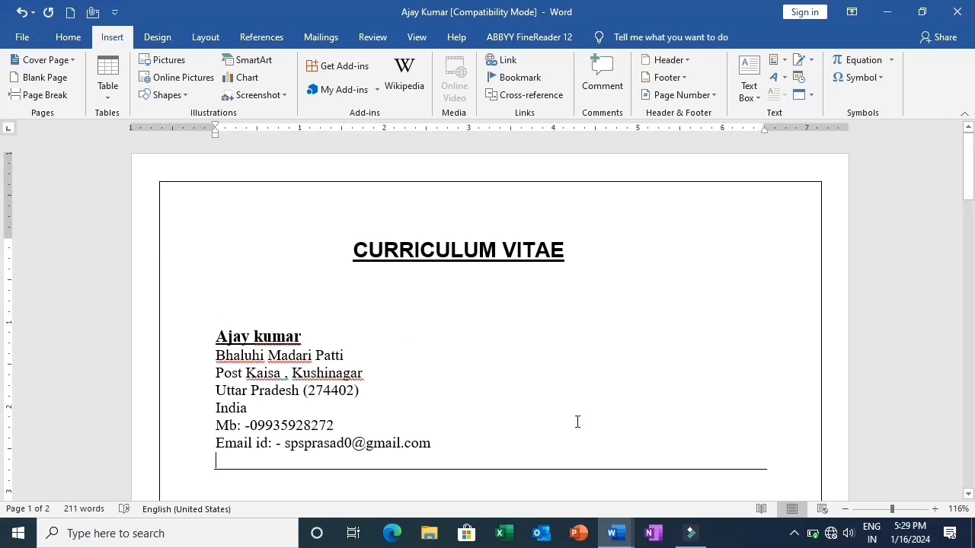
- Delete the signature picture above the name at the end of the Declaration section
{"action": "scroll", "coordinate": [720, 400], "scroll_direction": "down", "scroll_amount": 6}
{"action": "scroll", "coordinate": [721, 405], "scroll_direction": "down", "scroll_amount": 10}
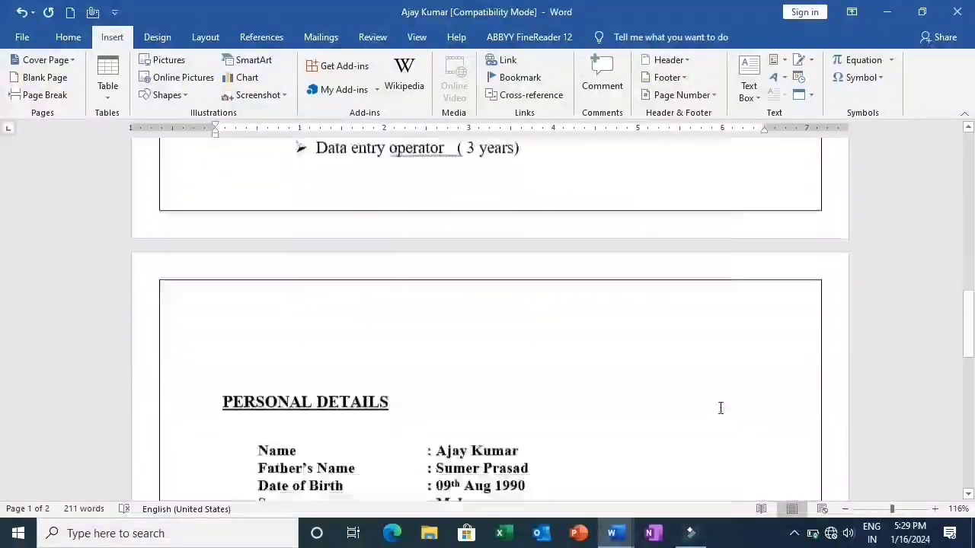
{"action": "scroll", "coordinate": [720, 407], "scroll_direction": "down", "scroll_amount": 5}
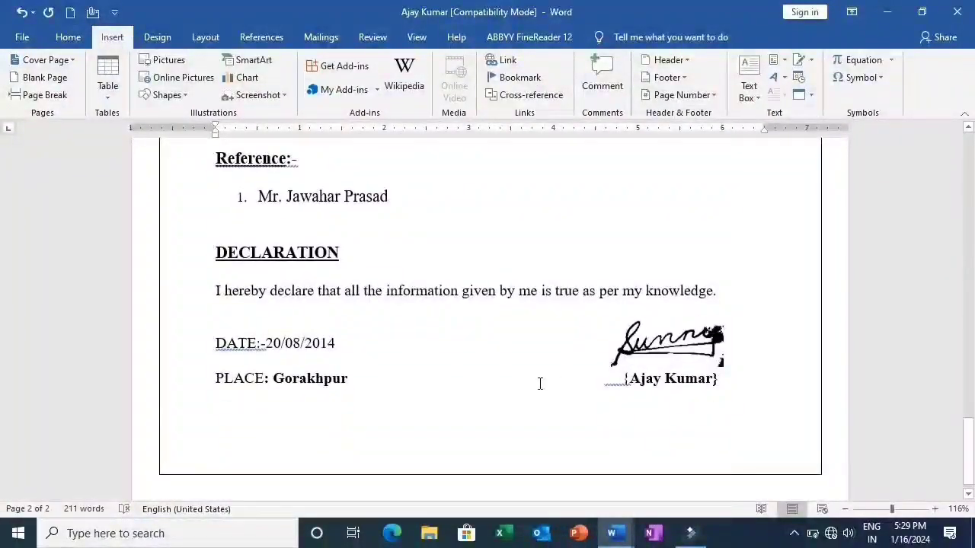
{"action": "left_click", "coordinate": [657, 349]}
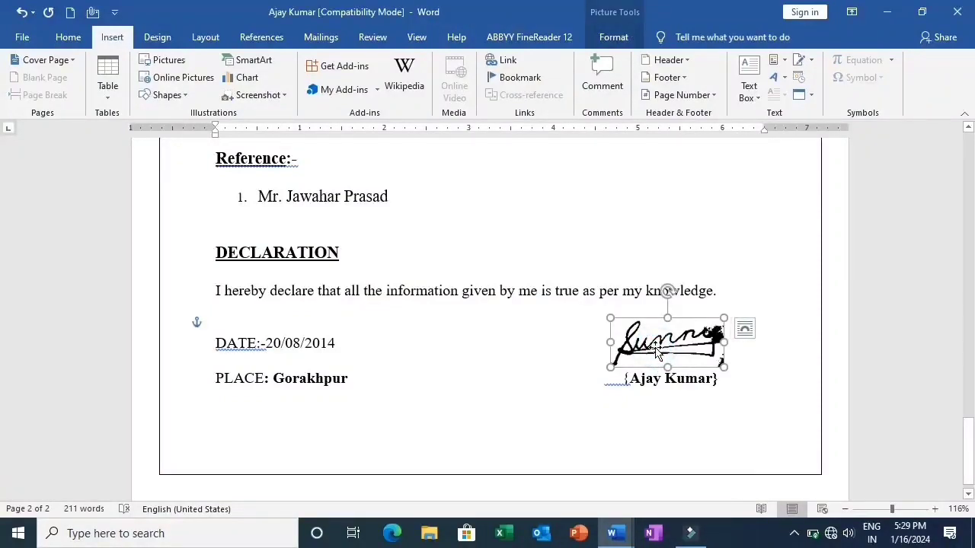
{"action": "key", "text": "Delete"}
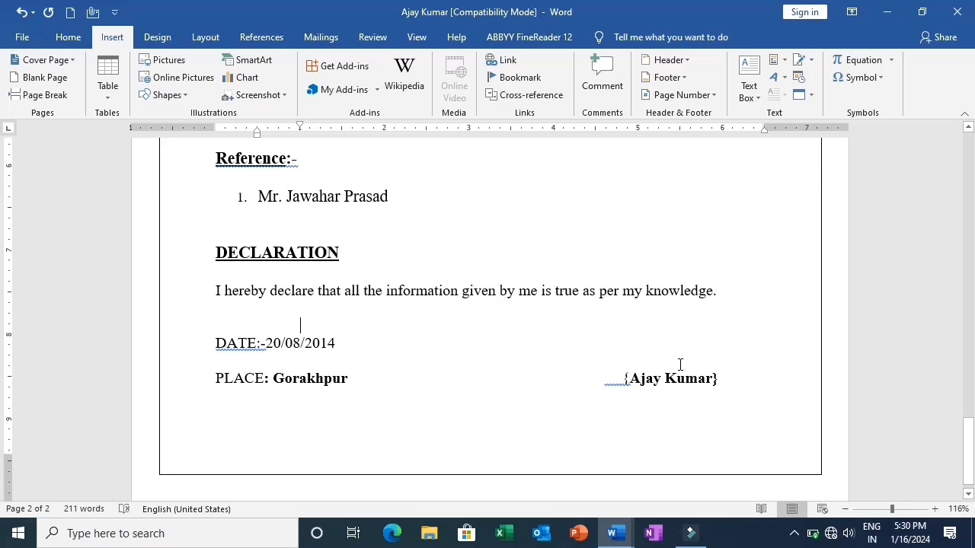
- Insert the picture ssss from the Desktop above the name under Declaration, scaled down to about 0.62" high by 1.45" wide
{"action": "left_click", "coordinate": [636, 350]}
{"action": "left_click", "coordinate": [637, 351]}
{"action": "left_click", "coordinate": [161, 60]}
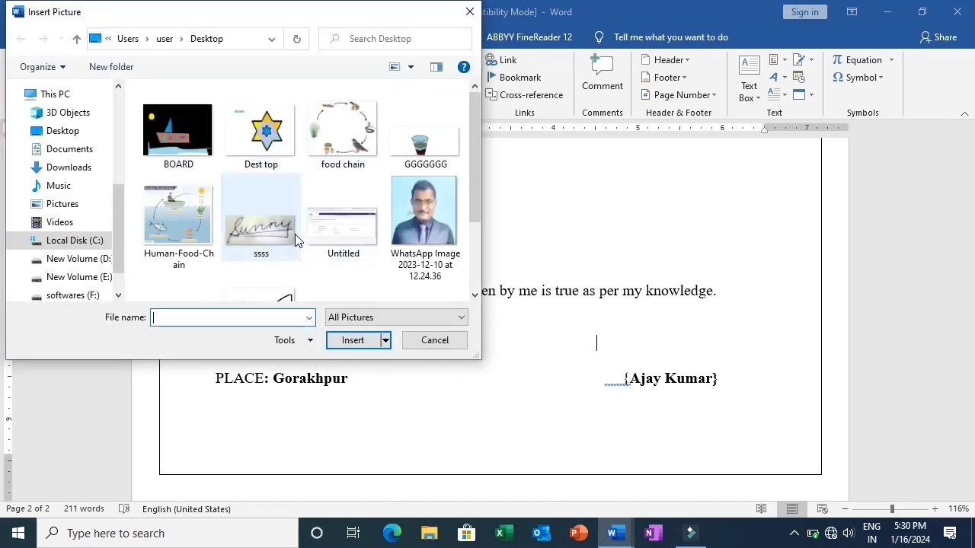
{"action": "left_click", "coordinate": [294, 234]}
{"action": "left_click", "coordinate": [351, 345]}
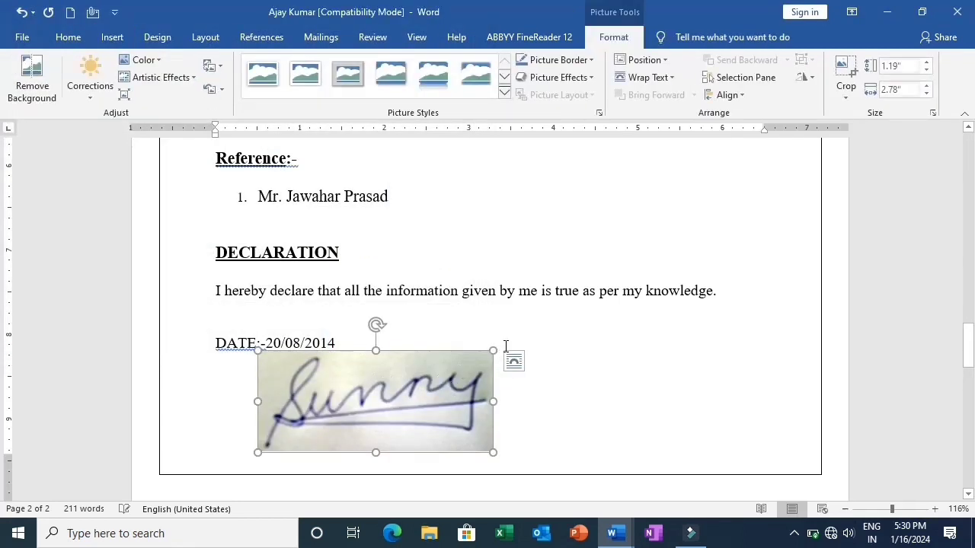
{"action": "left_click_drag", "start_coordinate": [493, 350], "coordinate": [382, 401]}
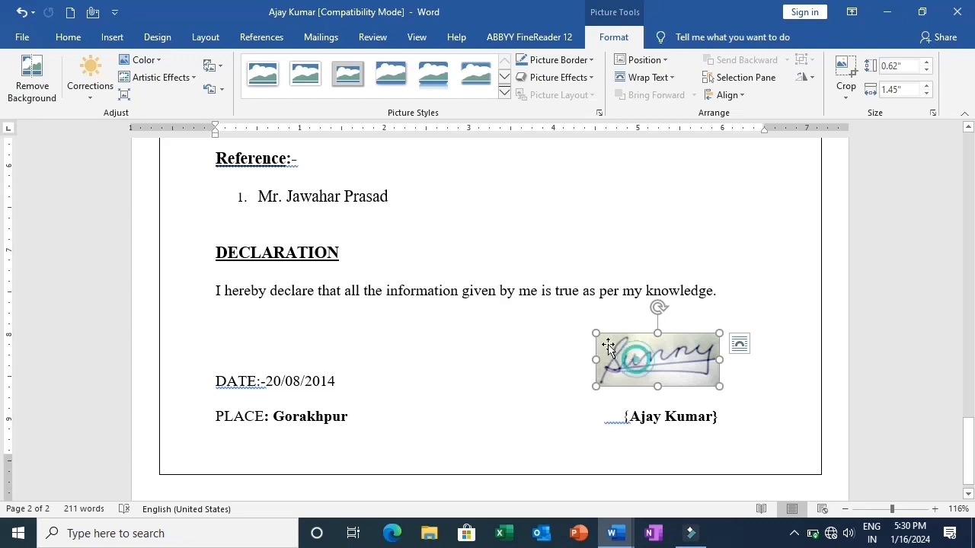
- Recolor the signature picture with the darkest black-and-white preset and deselect it
{"action": "left_click", "coordinate": [152, 63]}
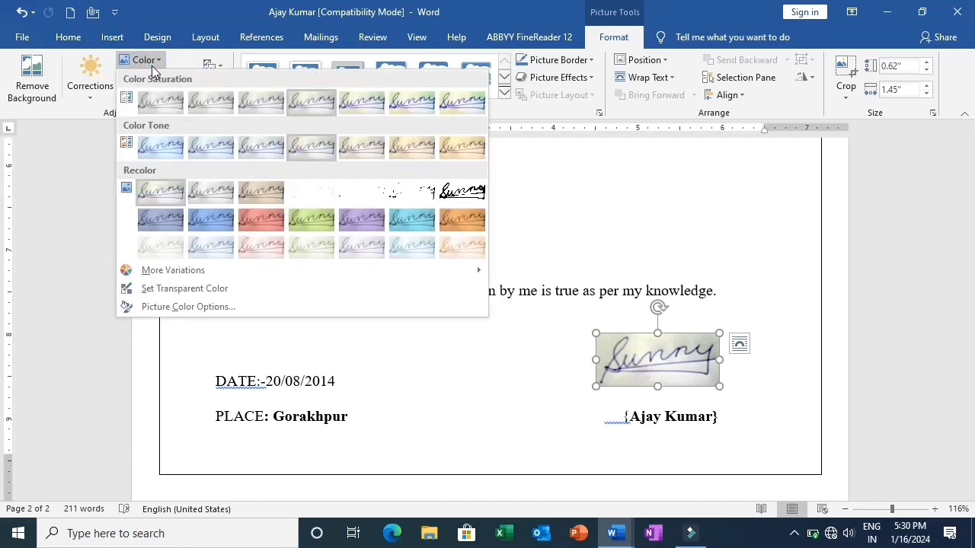
{"action": "left_click", "coordinate": [455, 193]}
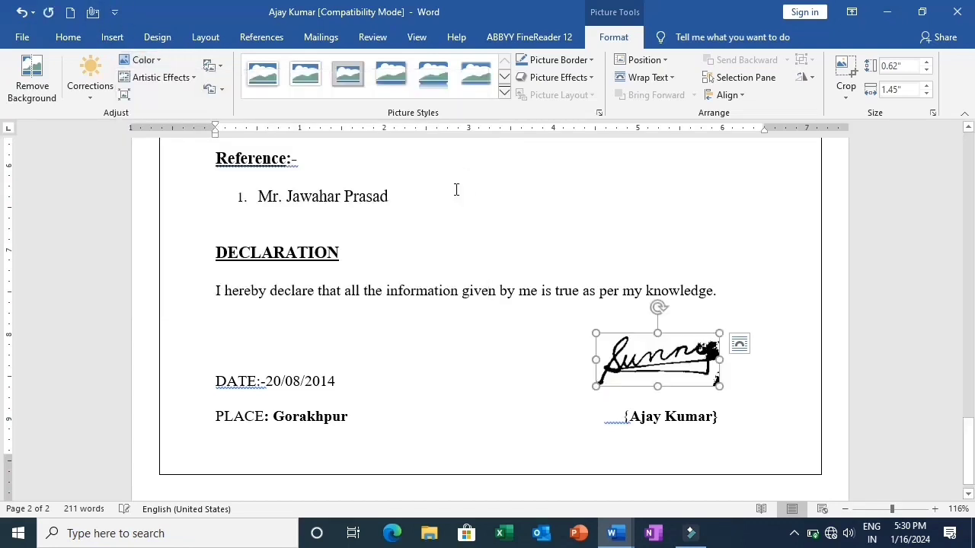
{"action": "left_click", "coordinate": [752, 396]}
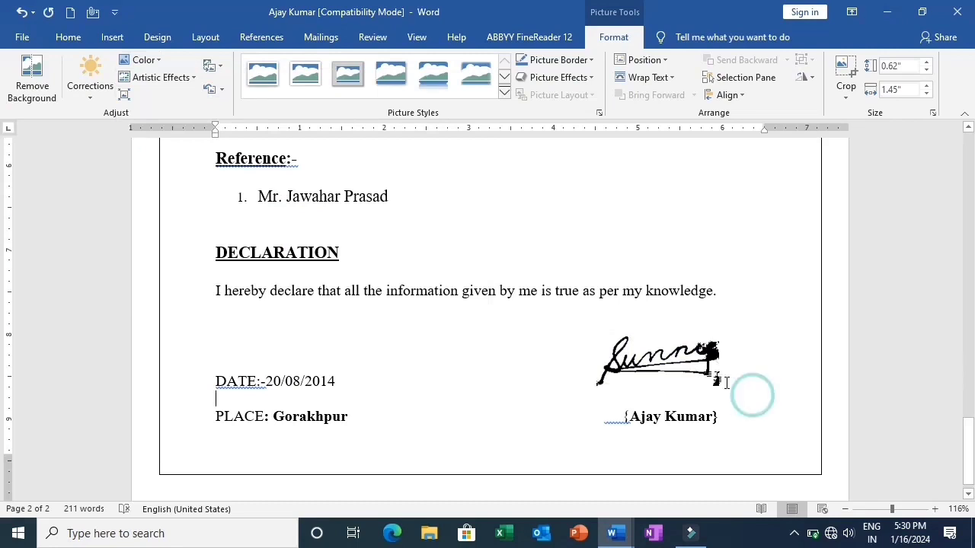
- Save the signature picture above the name to the AutoText gallery under the name gate
{"action": "left_click", "coordinate": [673, 364]}
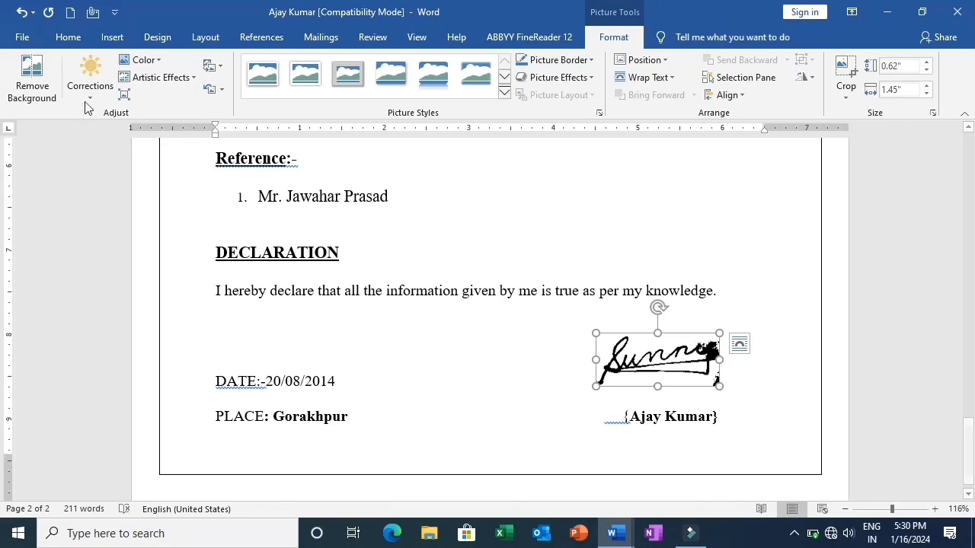
{"action": "left_click", "coordinate": [110, 36]}
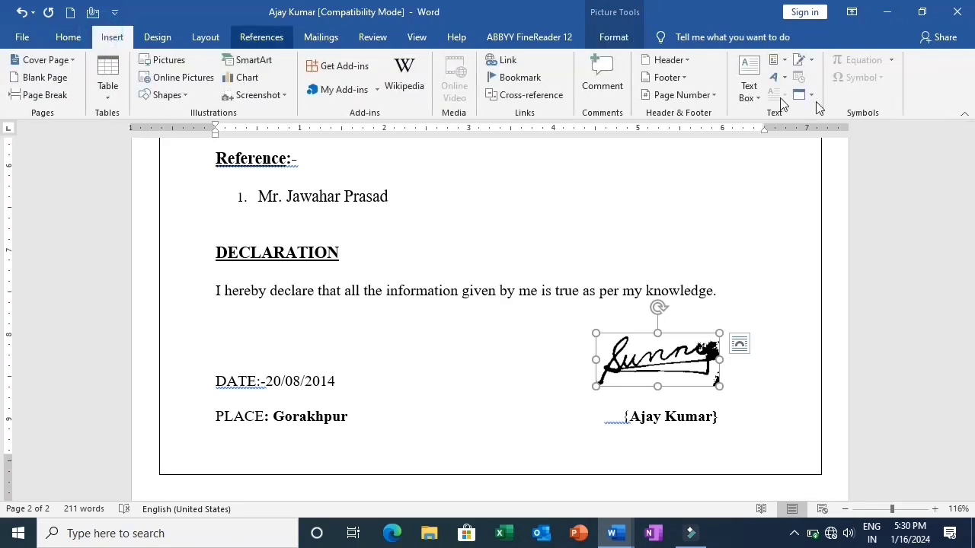
{"action": "left_click", "coordinate": [784, 63]}
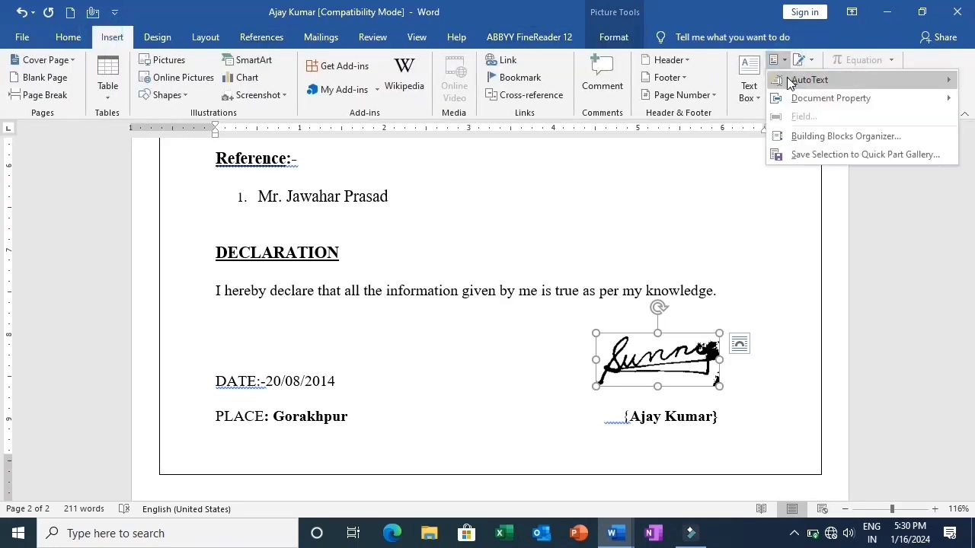
{"action": "mouse_move", "coordinate": [784, 82]}
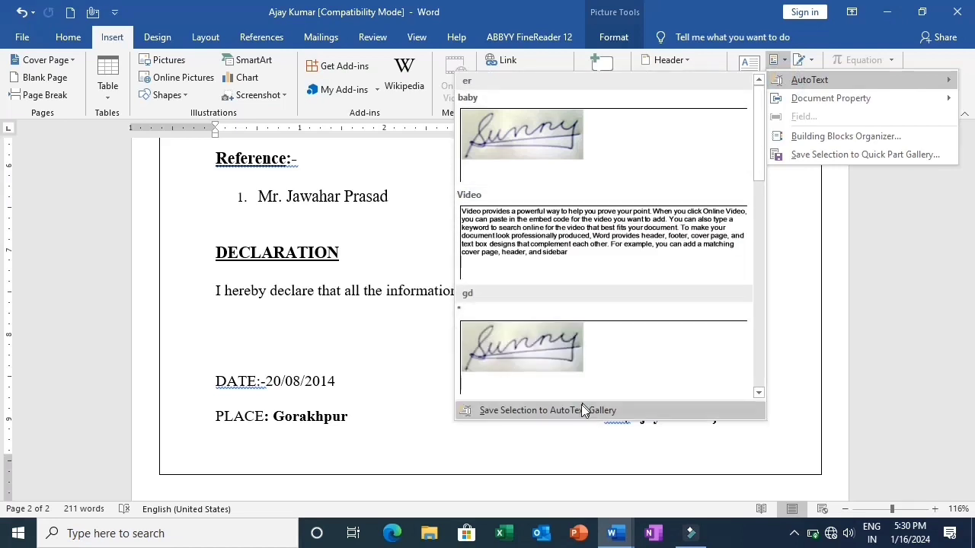
{"action": "left_click", "coordinate": [580, 409]}
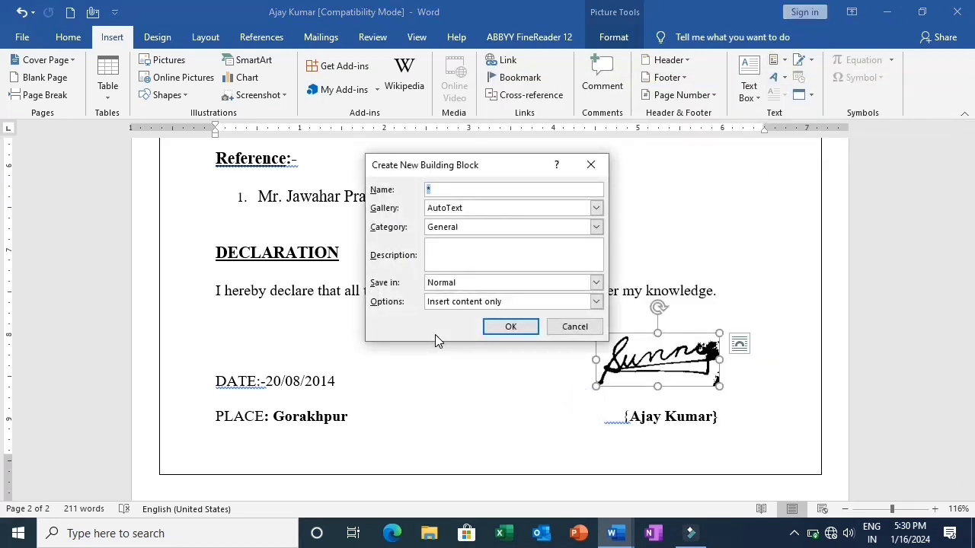
{"action": "type", "text": "gate"}
{"action": "left_click", "coordinate": [504, 327]}
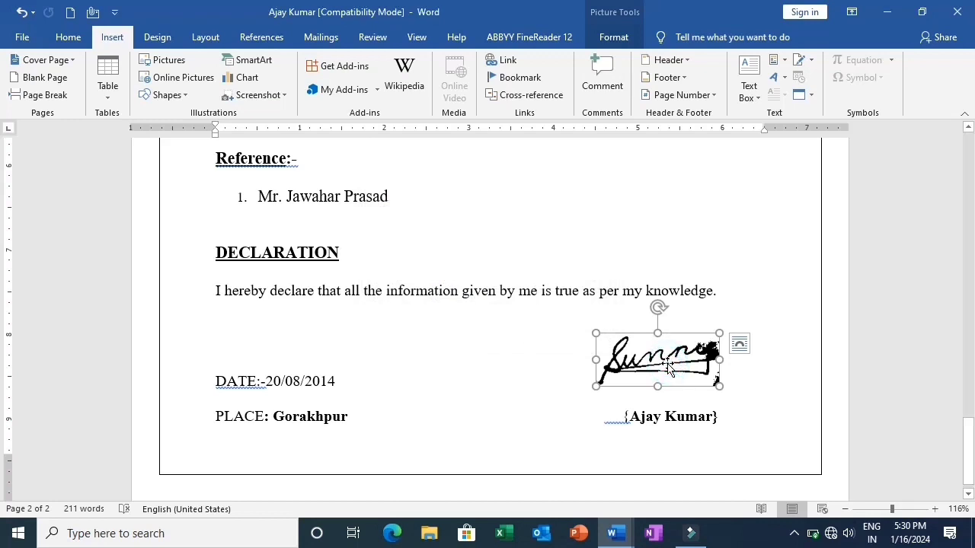
- Delete the signature picture under Declaration, and try the entry name gate in its place before erasing that text
{"action": "key", "text": "Delete"}
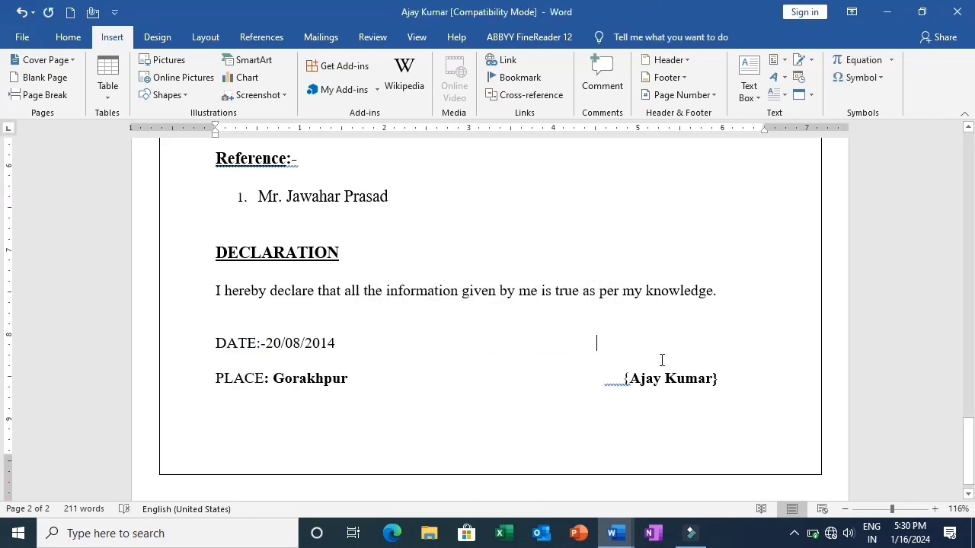
{"action": "type", "text": "gate"}
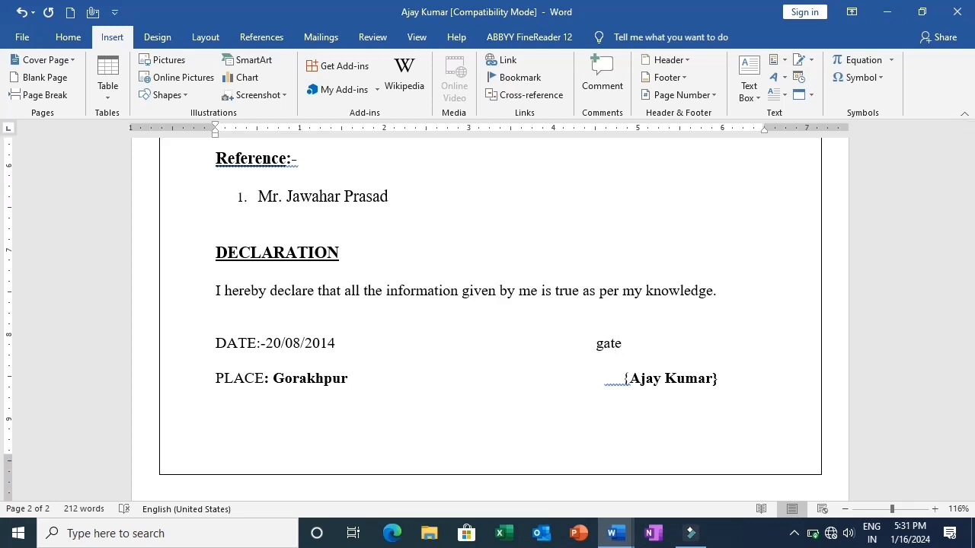
{"action": "key", "text": "BackSpace"}
{"action": "key", "text": "BackSpace"}
- Insert the saved black-and-white signature from the AutoText gallery on the blank line below the declaration sentence
{"action": "left_click", "coordinate": [607, 327]}
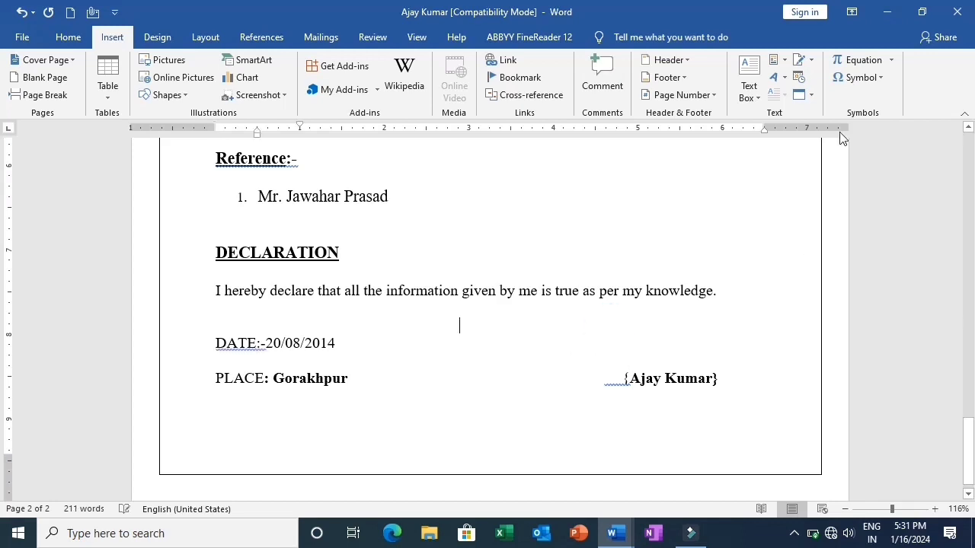
{"action": "left_click", "coordinate": [775, 66]}
{"action": "mouse_move", "coordinate": [783, 80]}
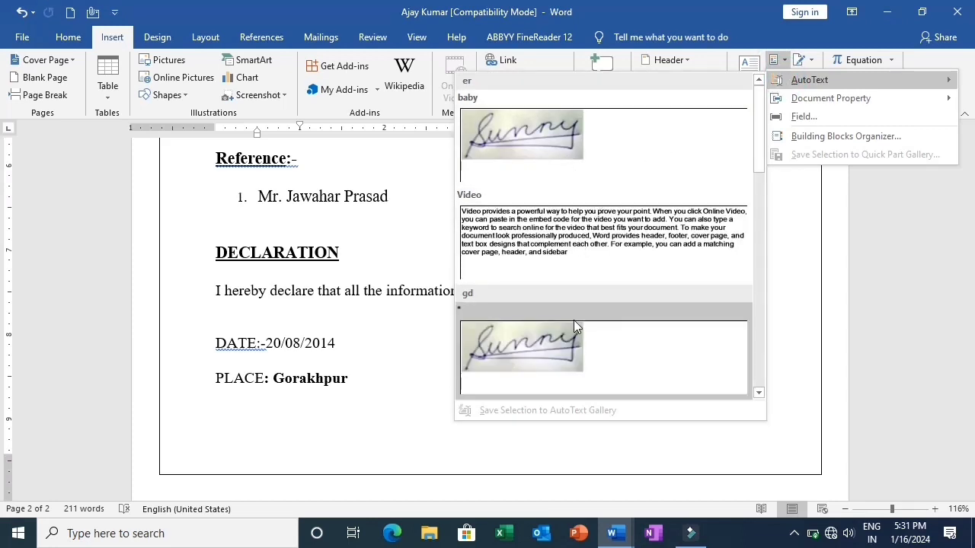
{"action": "scroll", "coordinate": [573, 320], "scroll_direction": "down", "scroll_amount": 5}
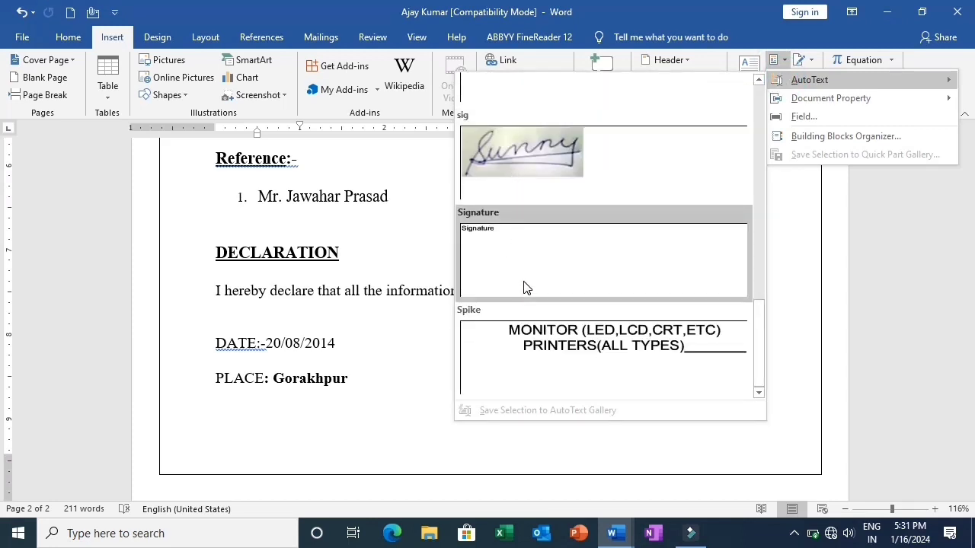
{"action": "scroll", "coordinate": [599, 278], "scroll_direction": "up", "scroll_amount": 5}
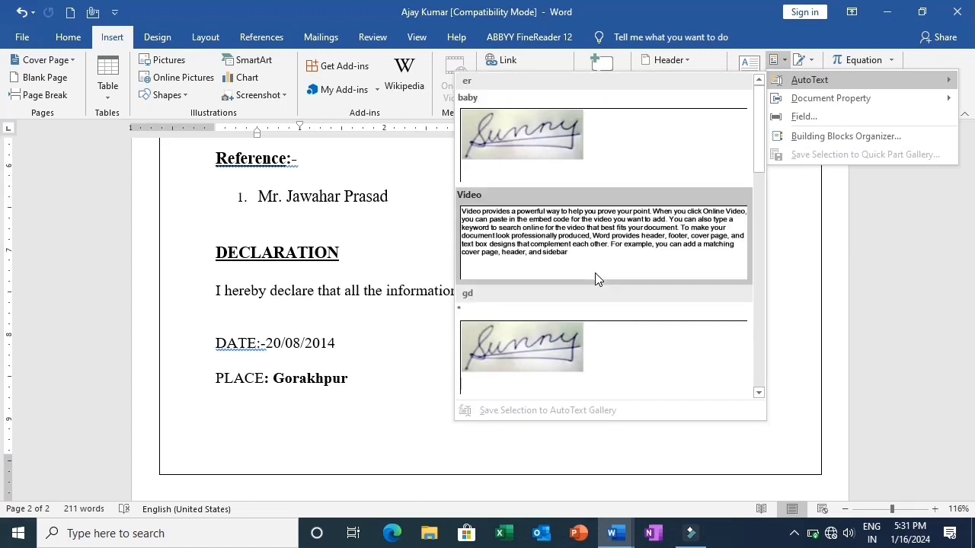
{"action": "left_click", "coordinate": [758, 392]}
{"action": "left_click", "coordinate": [759, 393]}
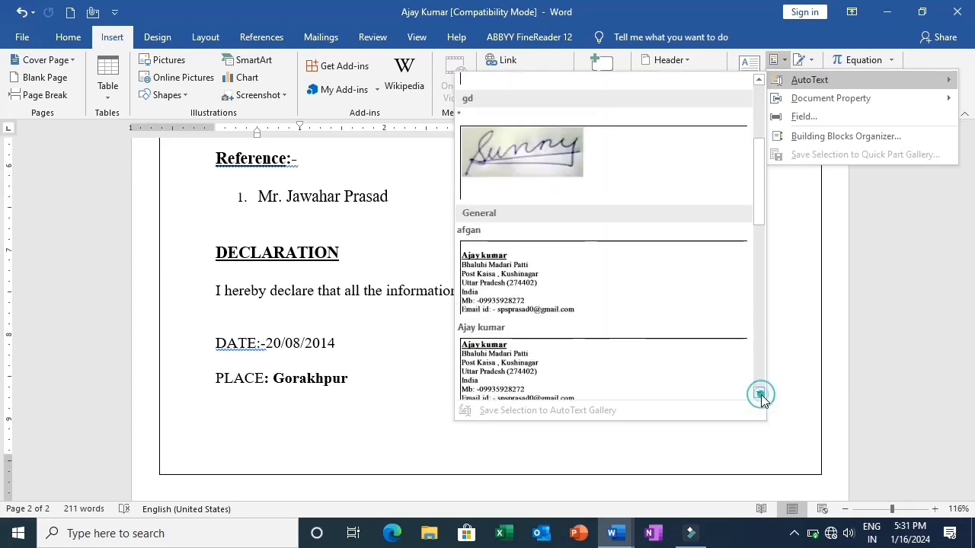
{"action": "left_click", "coordinate": [758, 392]}
{"action": "left_click", "coordinate": [586, 384]}
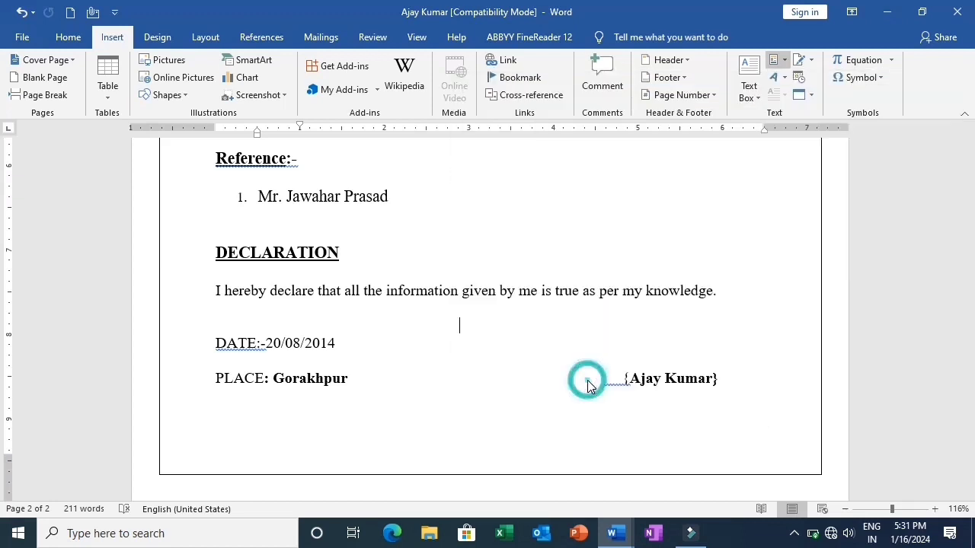
- Set the signature picture's text wrapping to Tight, move it directly above the name in braces, and deselect it
{"action": "left_click", "coordinate": [511, 337]}
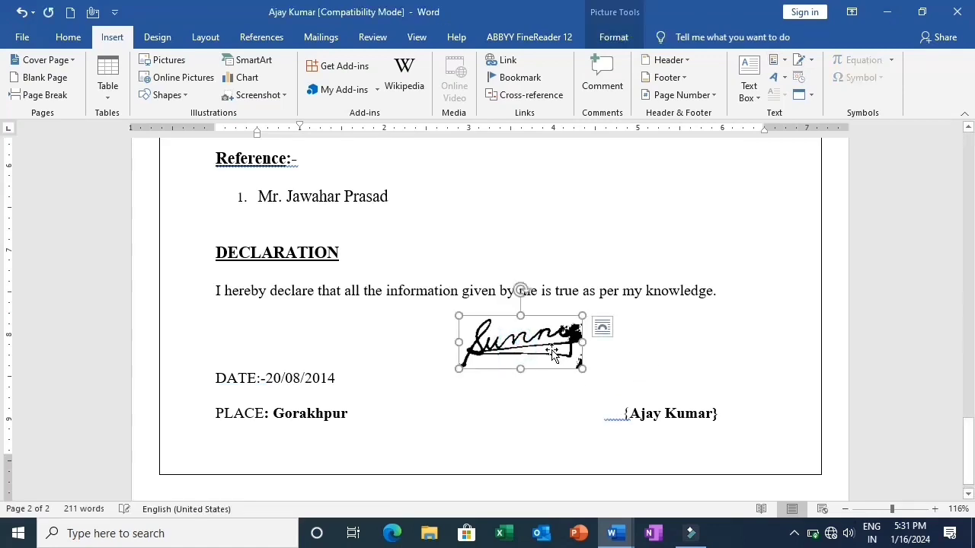
{"action": "left_click", "coordinate": [601, 327]}
{"action": "left_click", "coordinate": [680, 386]}
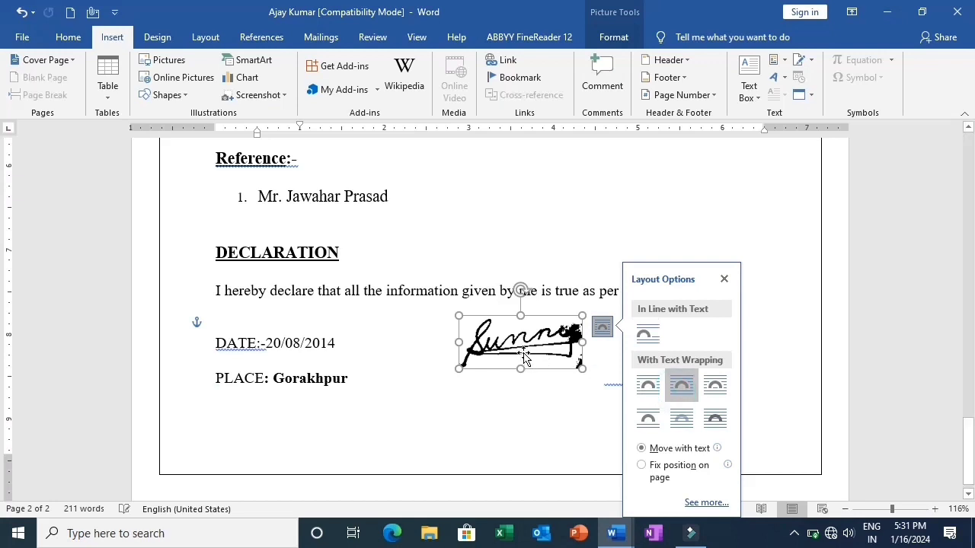
{"action": "mouse_move", "coordinate": [544, 352]}
{"action": "left_mouse_down"}
{"action": "mouse_move", "coordinate": [677, 355]}
{"action": "mouse_move", "coordinate": [642, 352]}
{"action": "mouse_move", "coordinate": [660, 362]}
{"action": "left_mouse_up"}
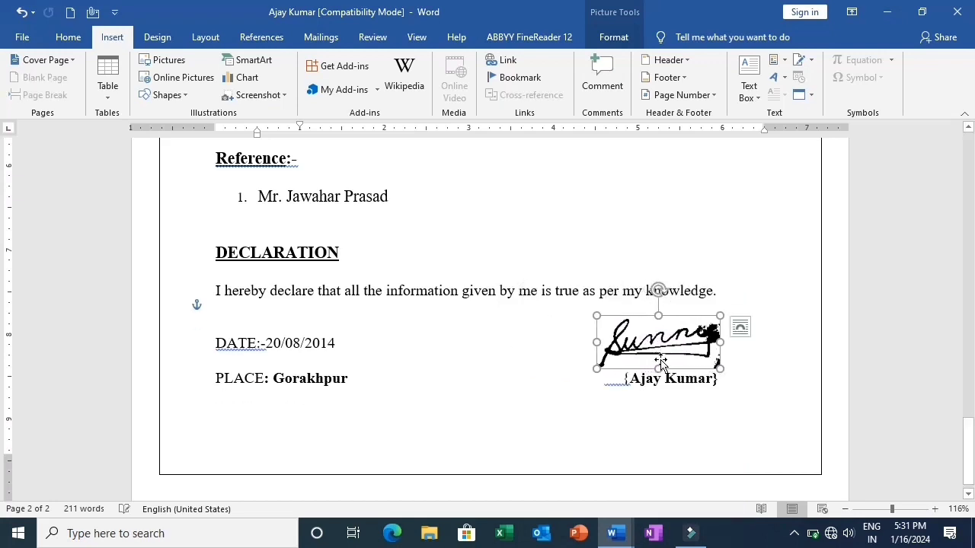
{"action": "left_click", "coordinate": [765, 413]}
{"action": "scroll", "coordinate": [762, 412], "scroll_direction": "down", "scroll_amount": 1}
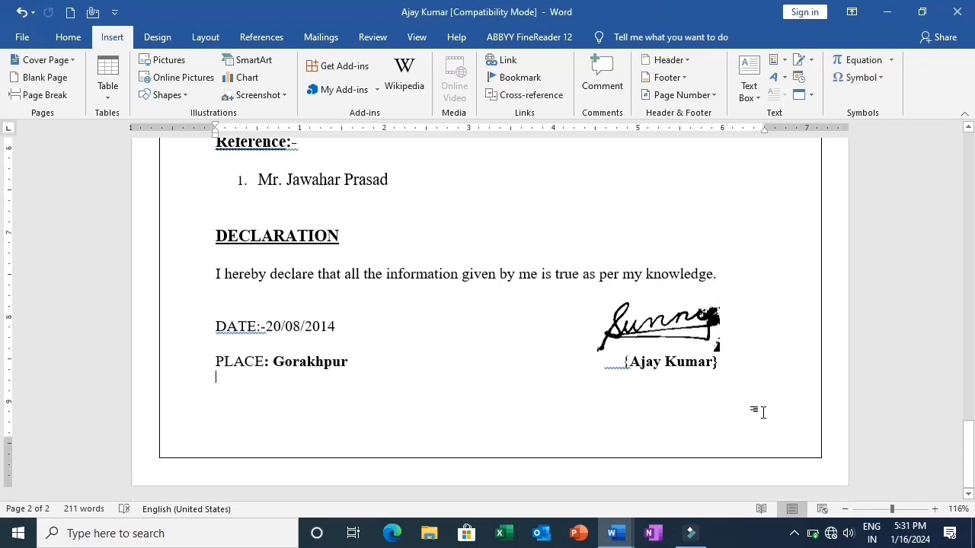
{"action": "scroll", "coordinate": [764, 413], "scroll_direction": "up", "scroll_amount": 5}
{"action": "scroll", "coordinate": [687, 398], "scroll_direction": "up", "scroll_amount": 4}
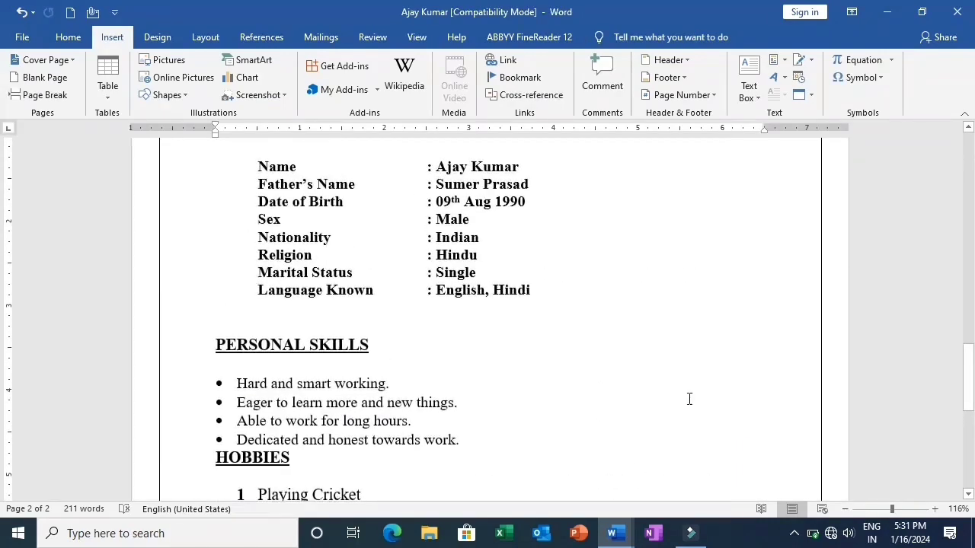
{"action": "scroll", "coordinate": [678, 404], "scroll_direction": "down", "scroll_amount": 9}
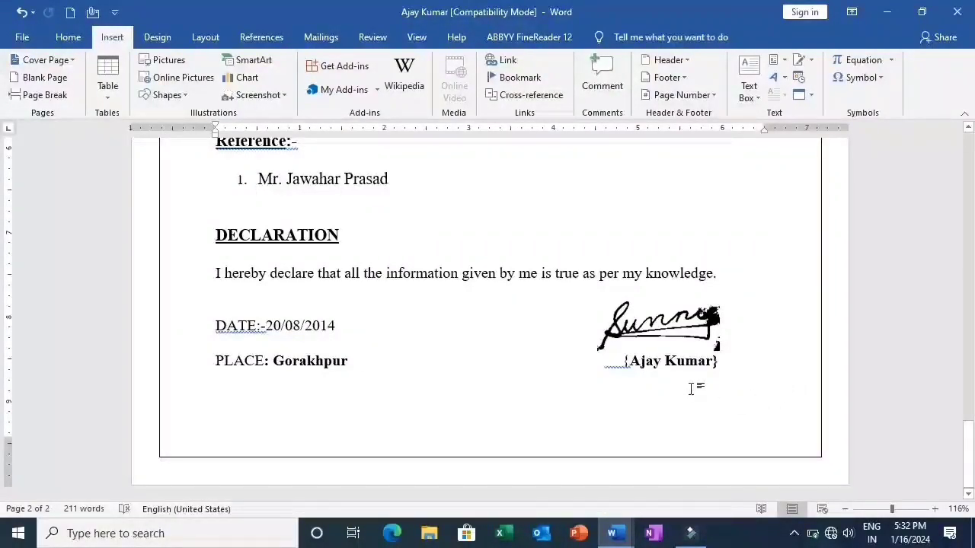
- Insert a first name as orange slanted 3-D WordArt on a new page after the Declaration, enlarged to about 1.42" high by 4.32" wide
{"action": "key", "text": "ctrl+Return"}
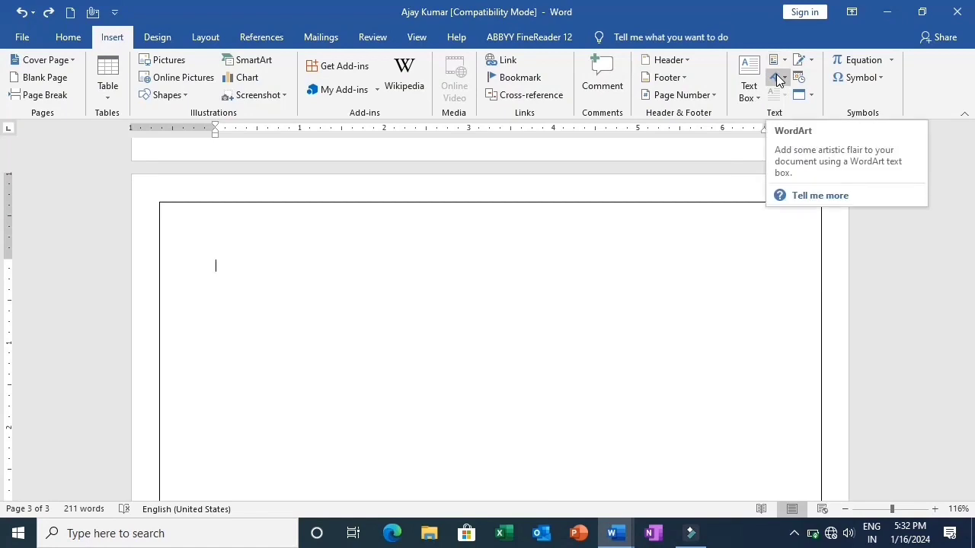
{"action": "left_click", "coordinate": [775, 75]}
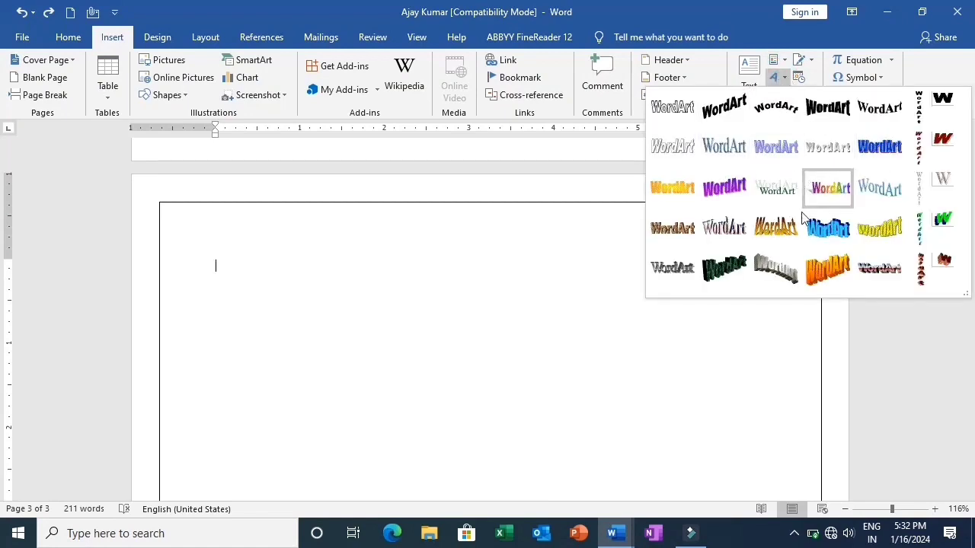
{"action": "left_click", "coordinate": [828, 276]}
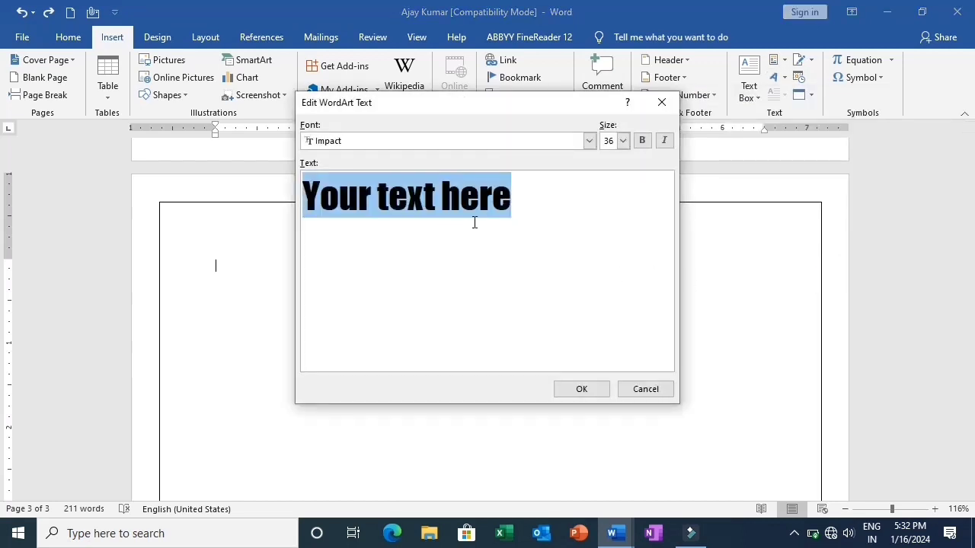
{"action": "type", "text": "sanjay"}
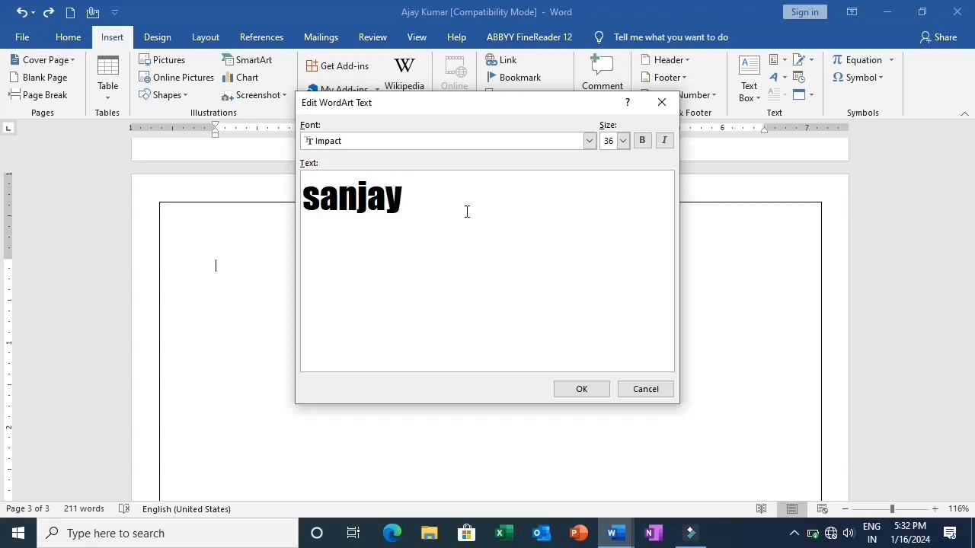
{"action": "left_click", "coordinate": [578, 392]}
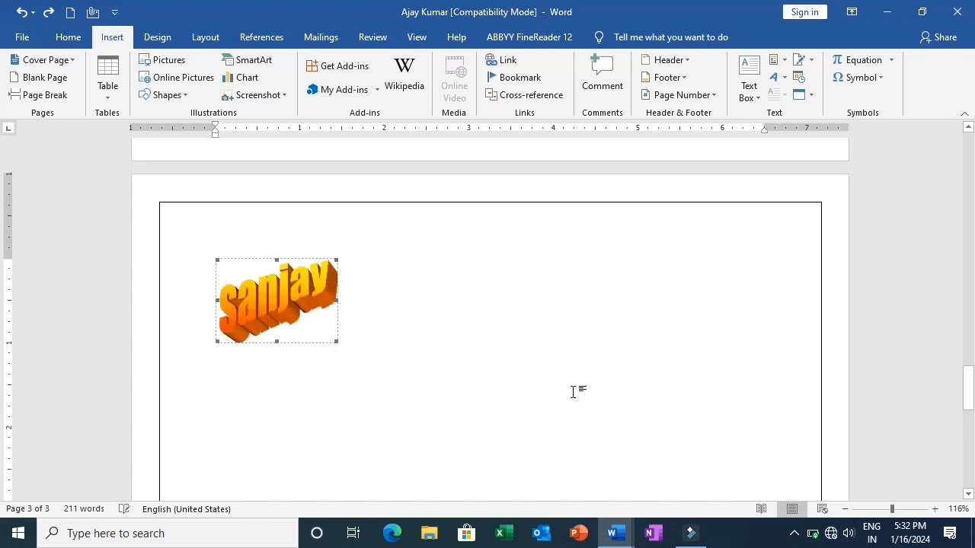
{"action": "left_click_drag", "start_coordinate": [333, 343], "coordinate": [584, 385]}
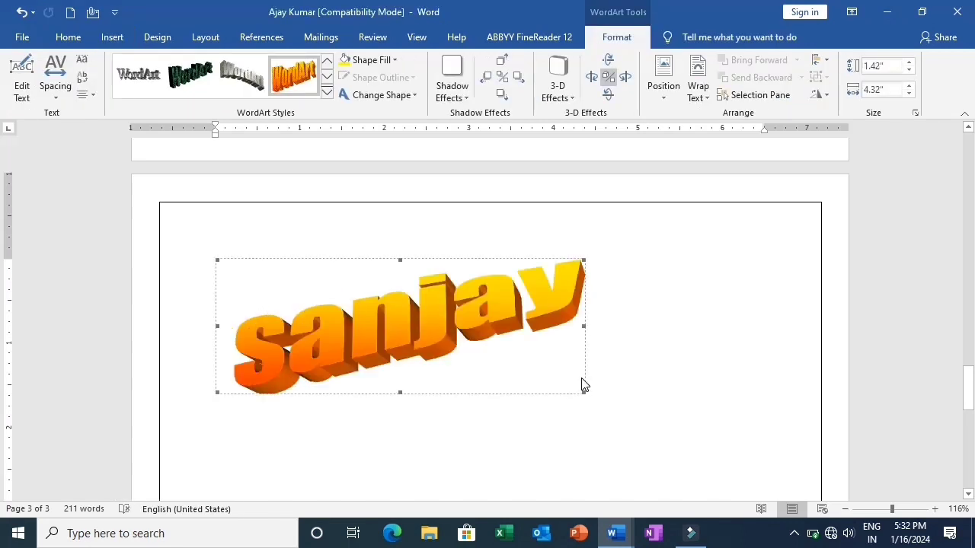
- Apply the wavy light-blue WordArt style with dark-blue shadow, choose No 3-D Effect, and dismiss the battery notice
{"action": "left_click", "coordinate": [325, 92]}
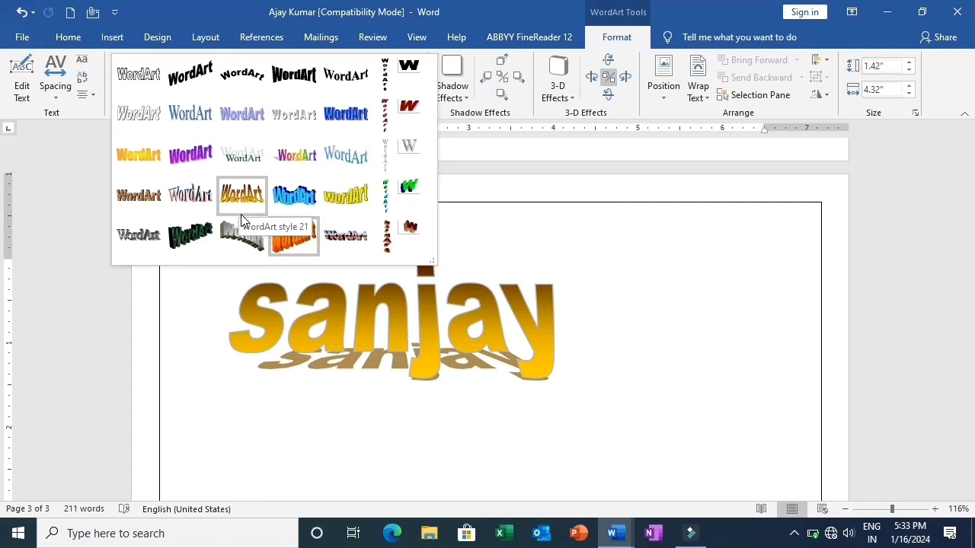
{"action": "left_click", "coordinate": [292, 199]}
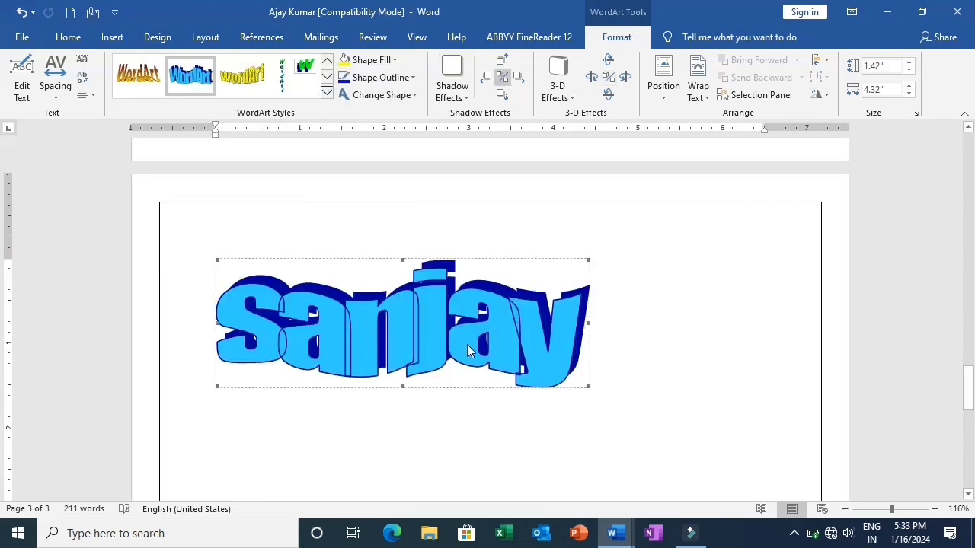
{"action": "left_click", "coordinate": [569, 100]}
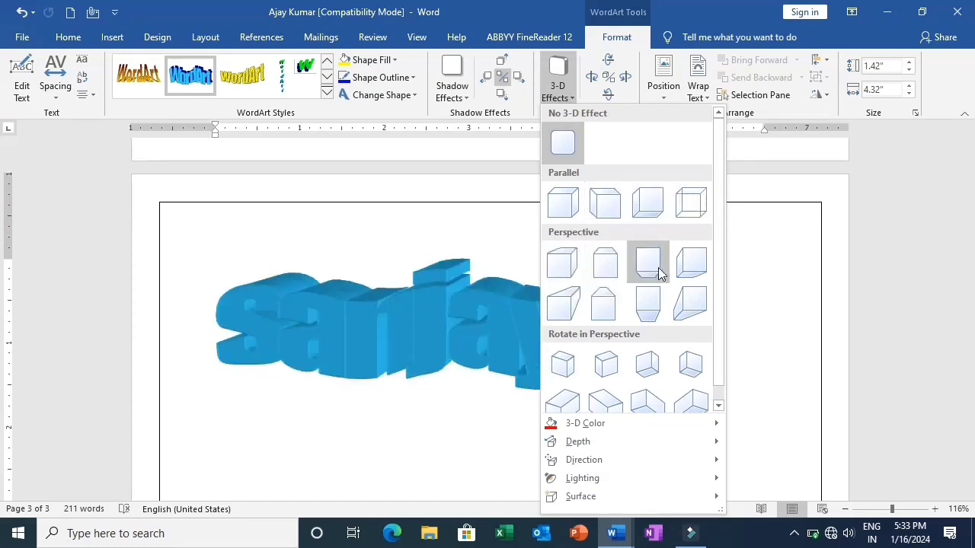
{"action": "left_click", "coordinate": [562, 142]}
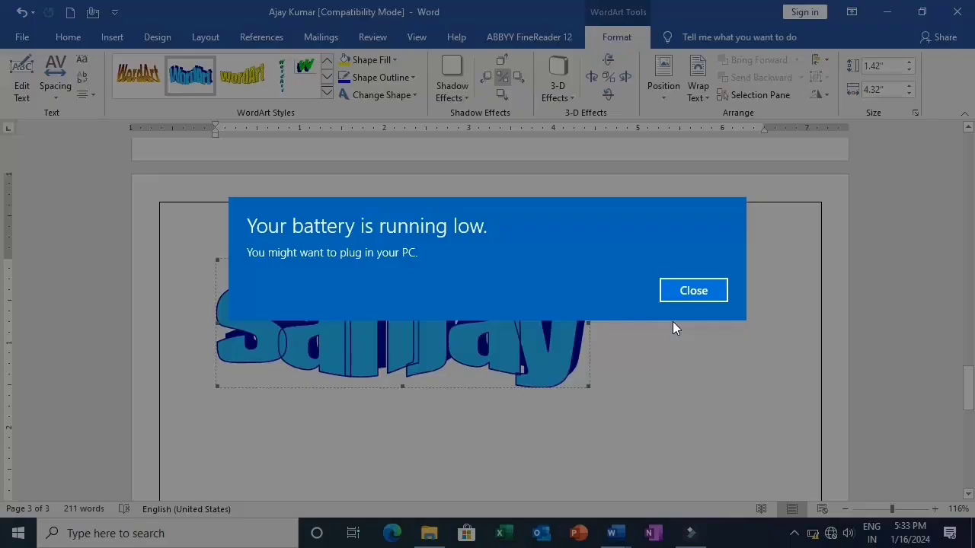
{"action": "left_click", "coordinate": [689, 285]}
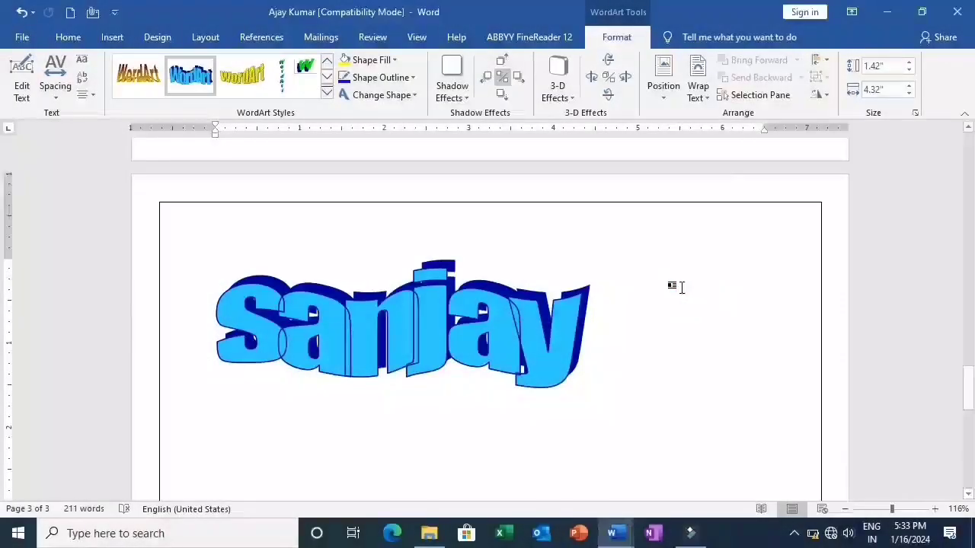
- Apply the plain black arched WordArt style and enlarge the WordArt to about 3.08" high by 5.19" wide
{"action": "left_click", "coordinate": [327, 92]}
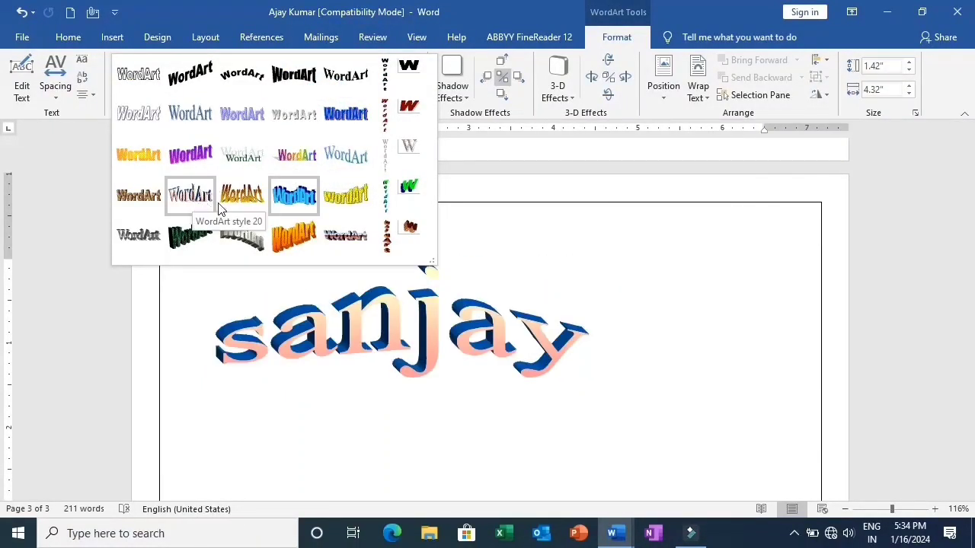
{"action": "left_click", "coordinate": [244, 76]}
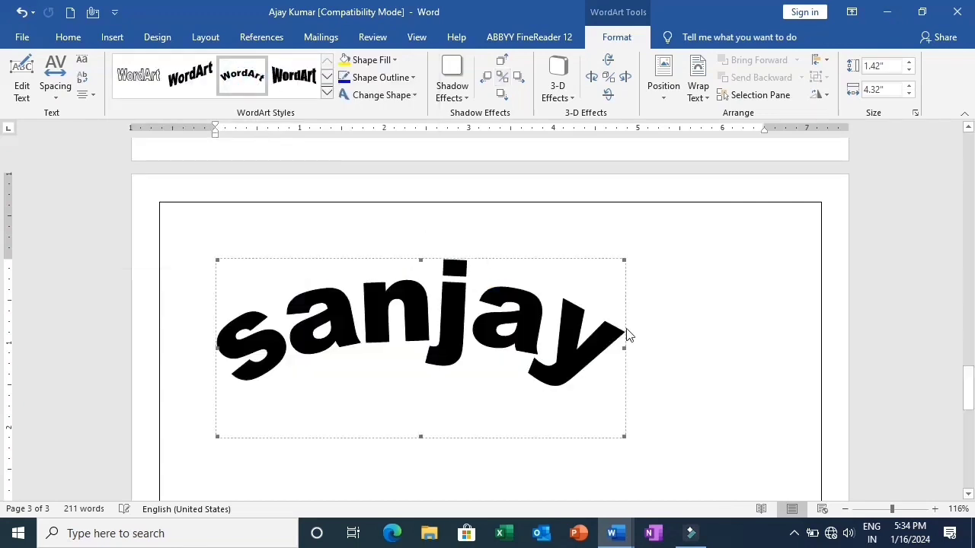
{"action": "left_click_drag", "start_coordinate": [623, 435], "coordinate": [688, 478]}
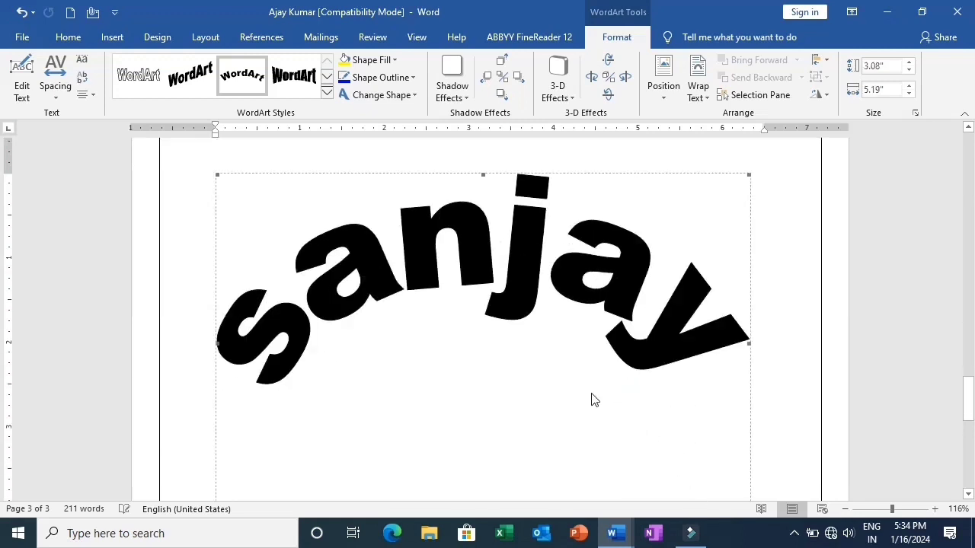
{"action": "scroll", "coordinate": [607, 267], "scroll_direction": "up", "scroll_amount": 1}
{"action": "left_click", "coordinate": [415, 215]}
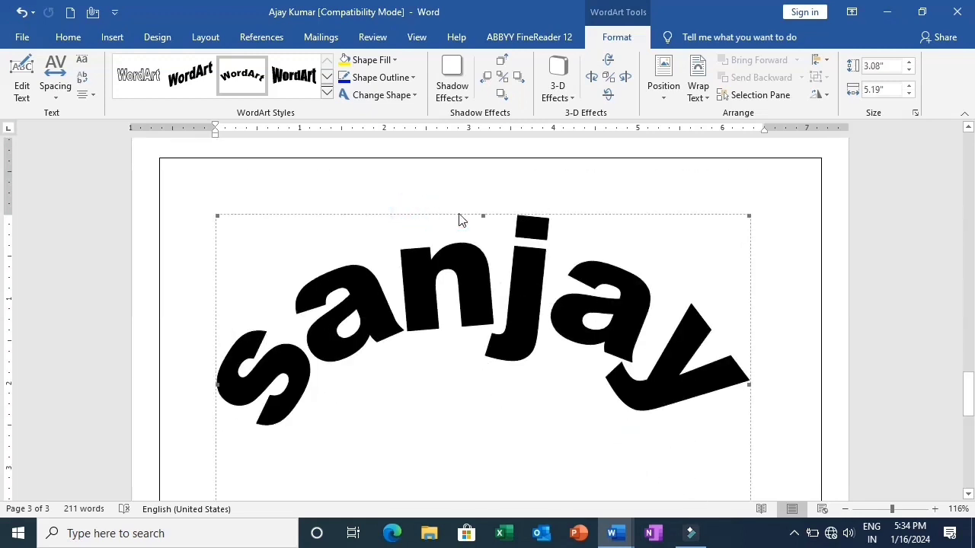
- Delete the arched WordArt on page 3 and place the insertion point after the PLACE line on page 2
{"action": "key", "text": "Delete"}
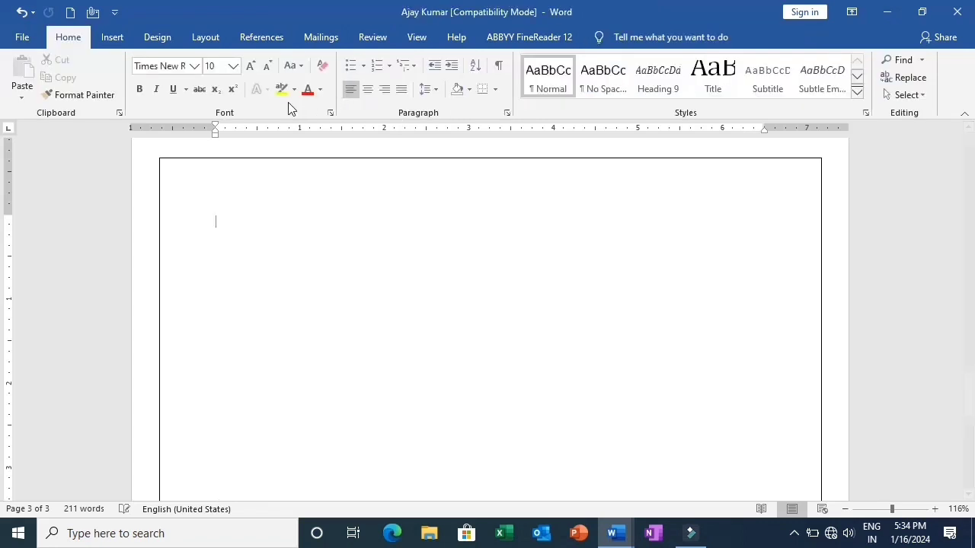
{"action": "left_click", "coordinate": [129, 37]}
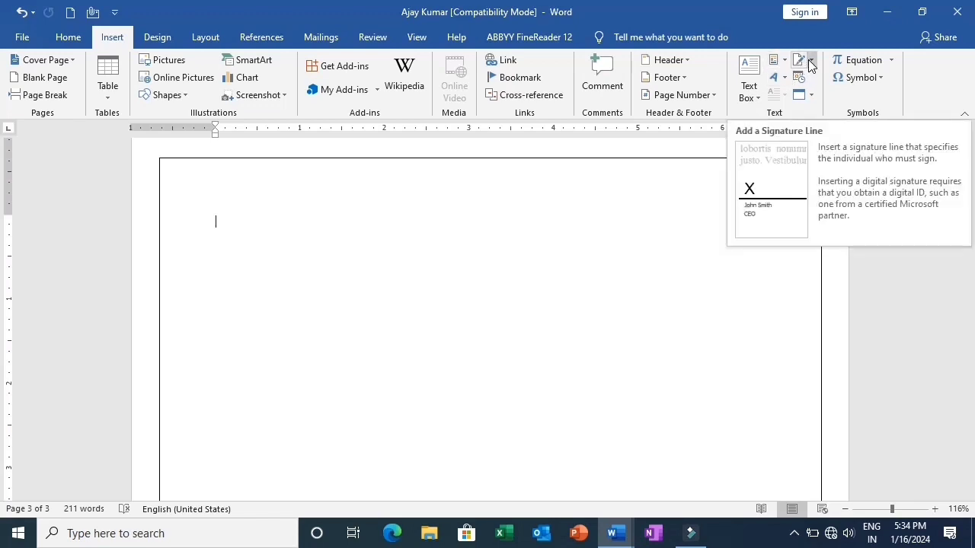
{"action": "scroll", "coordinate": [627, 383], "scroll_direction": "up", "scroll_amount": 5}
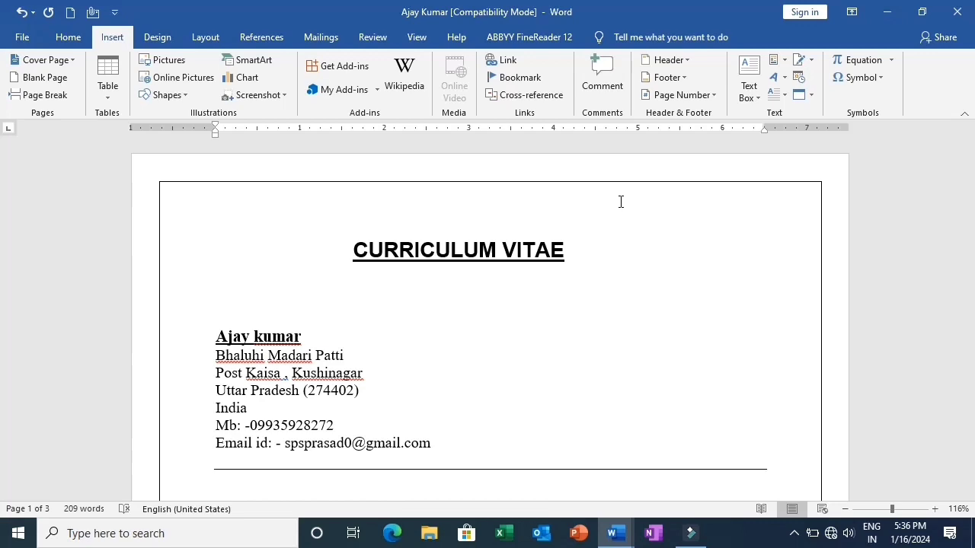
{"action": "scroll", "coordinate": [620, 201], "scroll_direction": "down", "scroll_amount": 12}
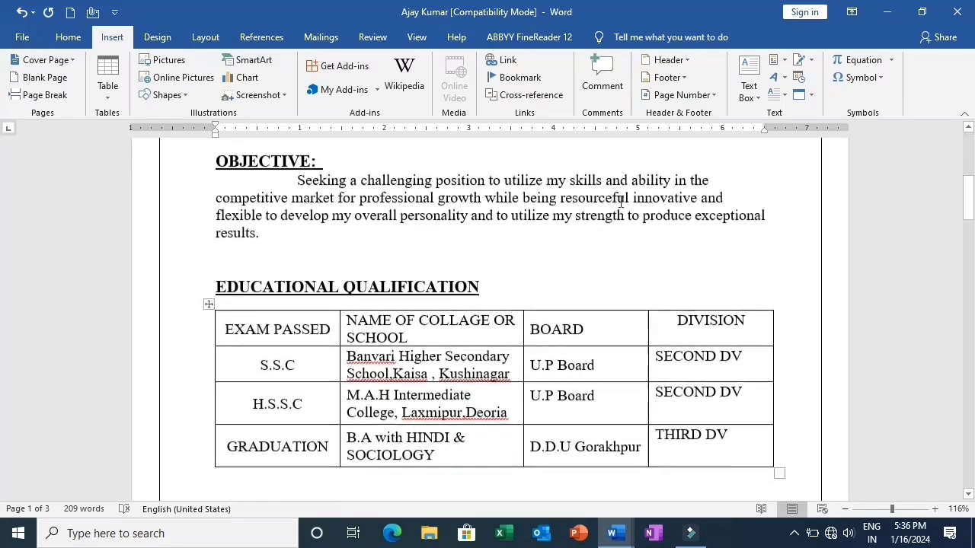
{"action": "scroll", "coordinate": [621, 201], "scroll_direction": "down", "scroll_amount": 12}
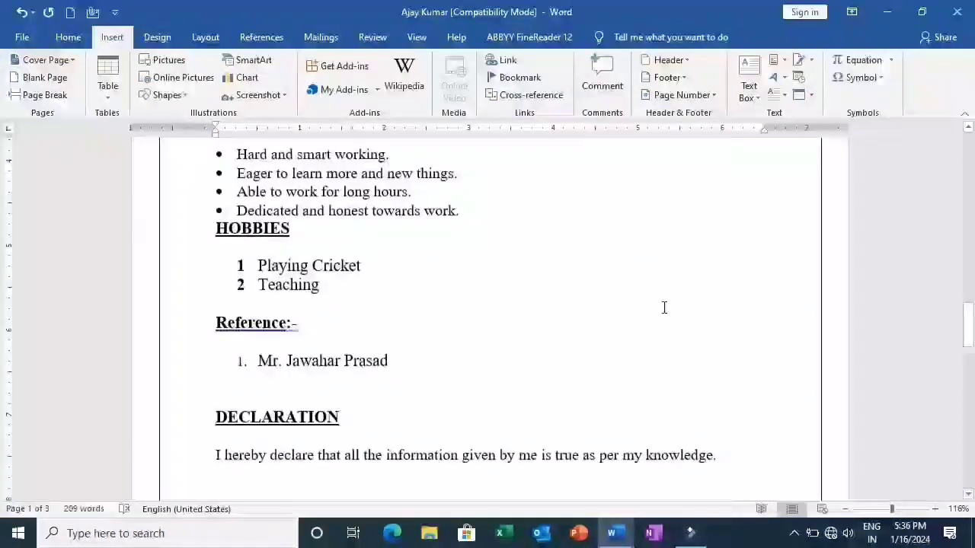
{"action": "left_click", "coordinate": [664, 218]}
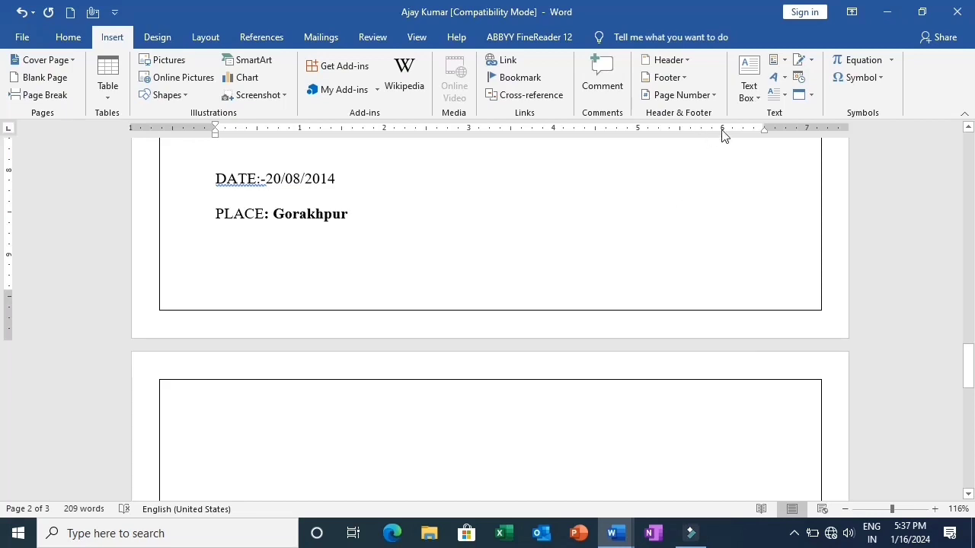
- Insert a signature line with the signer's full name and the title "desktop support engineer"
{"action": "left_click", "coordinate": [800, 65]}
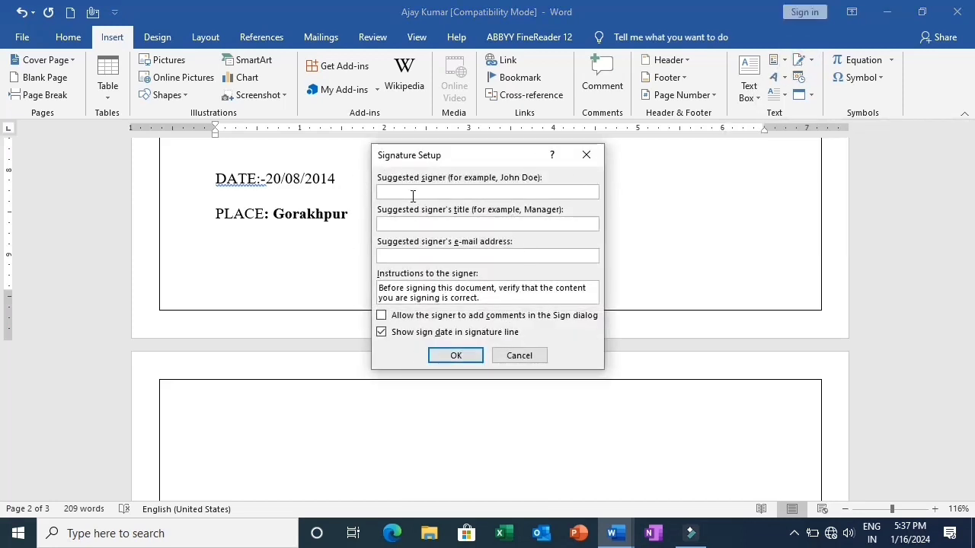
{"action": "left_click", "coordinate": [412, 196]}
{"action": "left_click", "coordinate": [411, 223]}
{"action": "left_click", "coordinate": [412, 224]}
{"action": "type", "text": "desktop support engineer"}
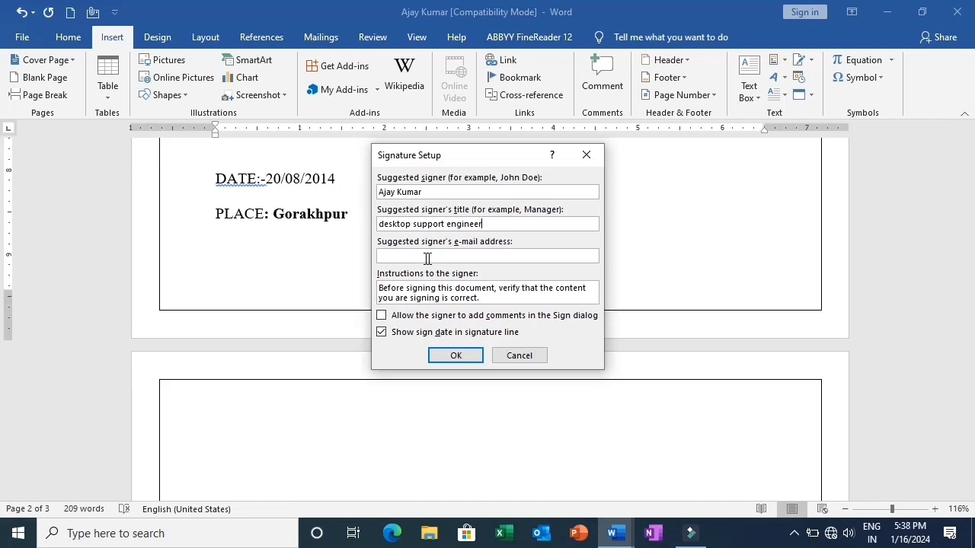
{"action": "left_click", "coordinate": [475, 358]}
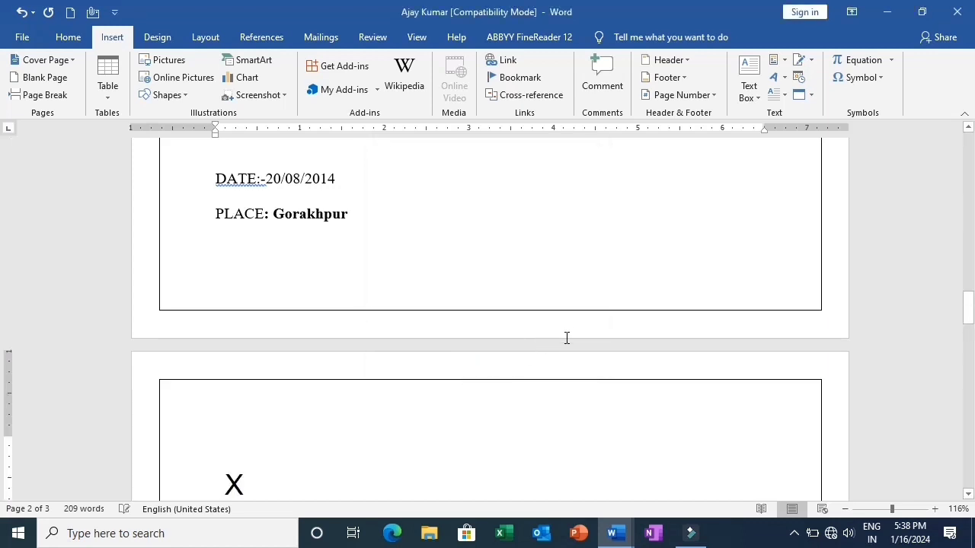
{"action": "scroll", "coordinate": [427, 394], "scroll_direction": "down", "scroll_amount": 3}
{"action": "scroll", "coordinate": [367, 329], "scroll_direction": "up", "scroll_amount": 3}
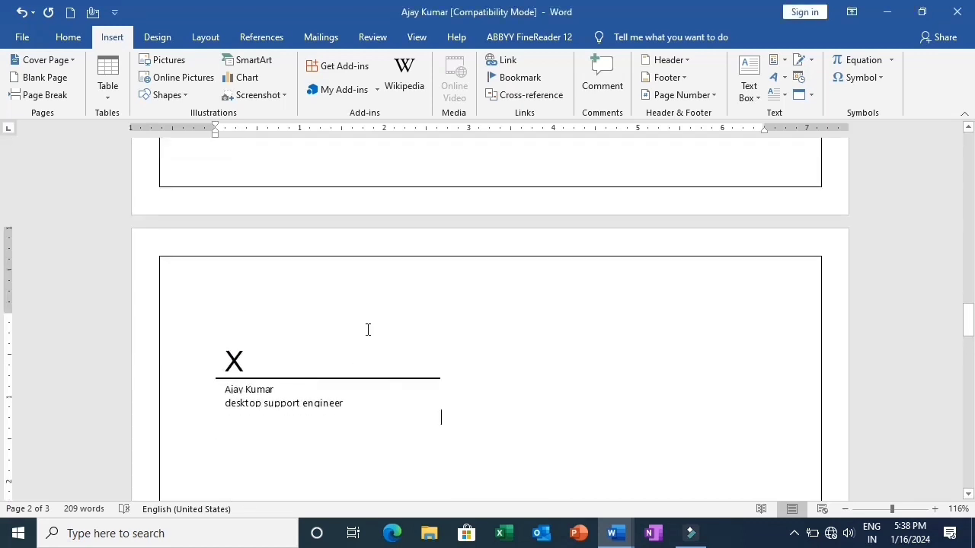
- Reduce the bottom page margin so the signature line fits under PLACE on page 2, and shrink the signature line to about 1.08" high
{"action": "left_click", "coordinate": [355, 276]}
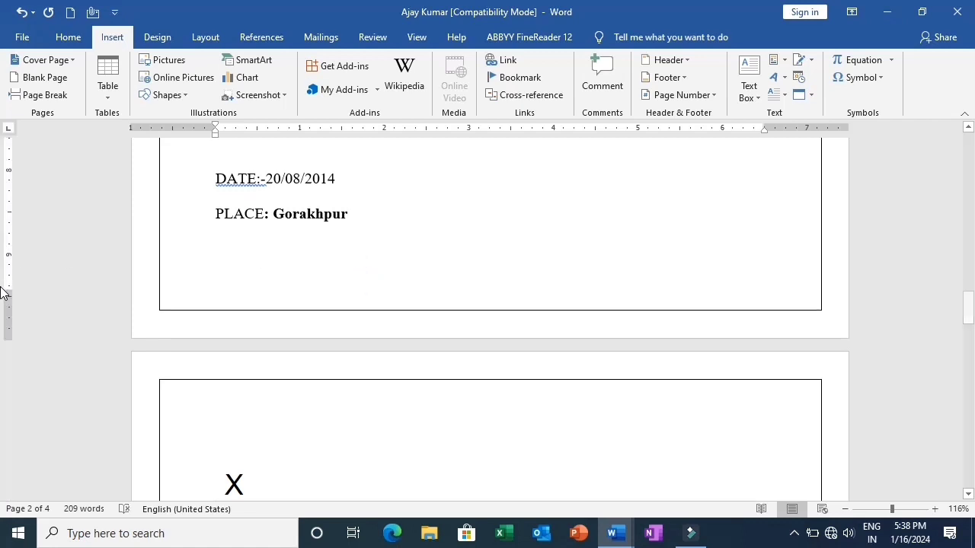
{"action": "left_click_drag", "start_coordinate": [5, 292], "coordinate": [3, 350]}
{"action": "left_click", "coordinate": [236, 286]}
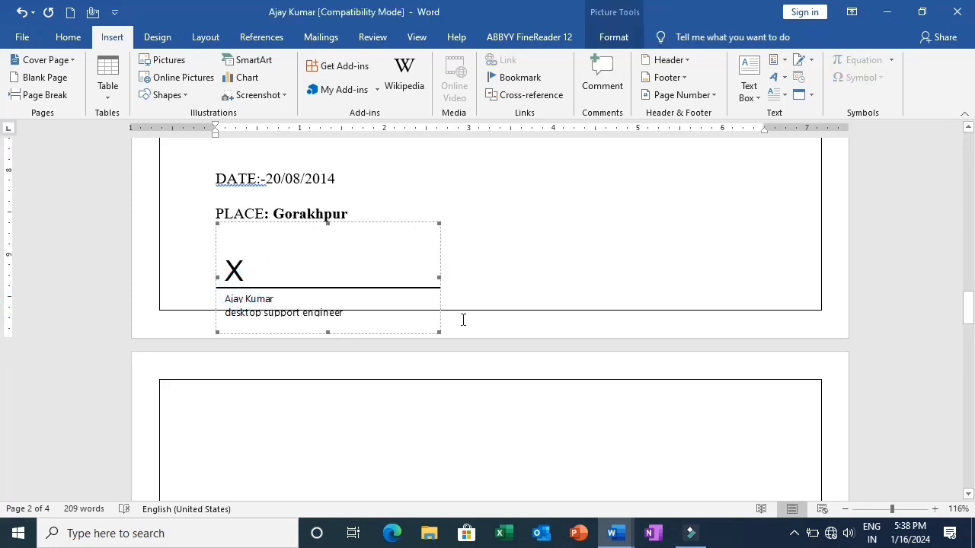
{"action": "left_click_drag", "start_coordinate": [437, 333], "coordinate": [395, 286]}
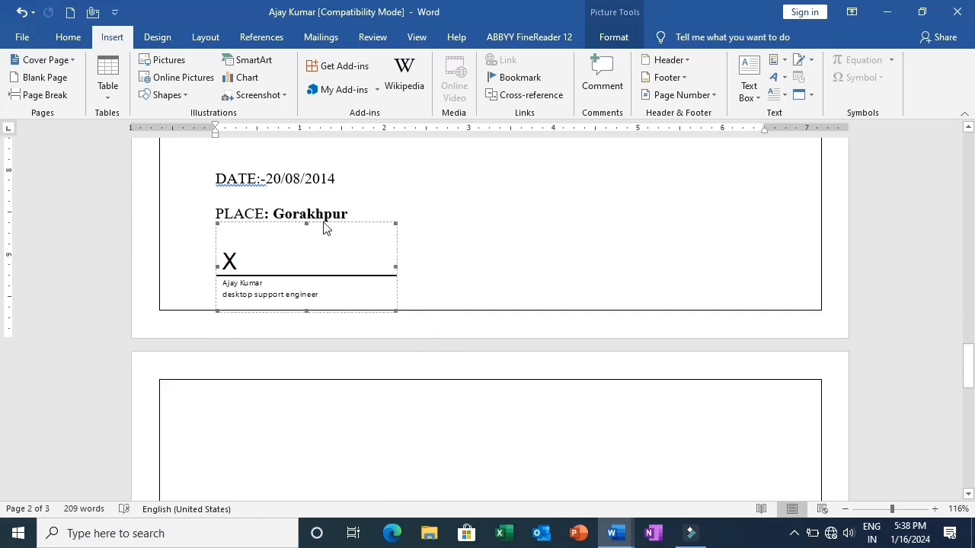
- Set the signature line's text wrapping to Square and move it to the right of the DATE and PLACE lines
{"action": "left_click", "coordinate": [609, 38]}
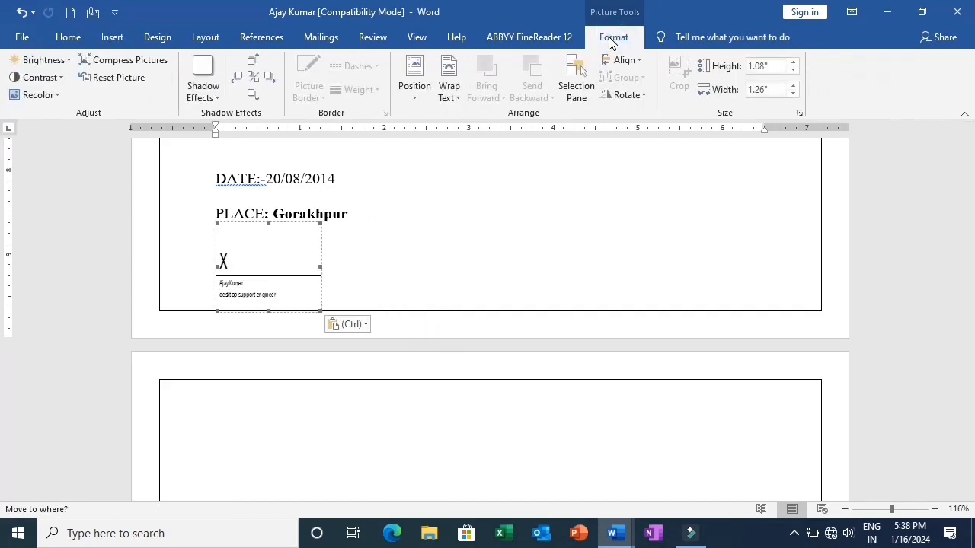
{"action": "left_click", "coordinate": [451, 95]}
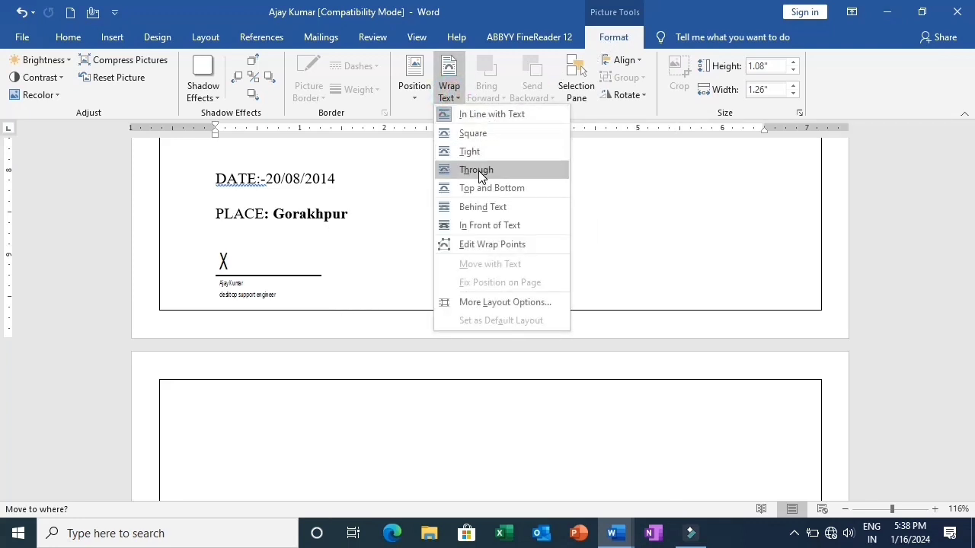
{"action": "left_click", "coordinate": [474, 134]}
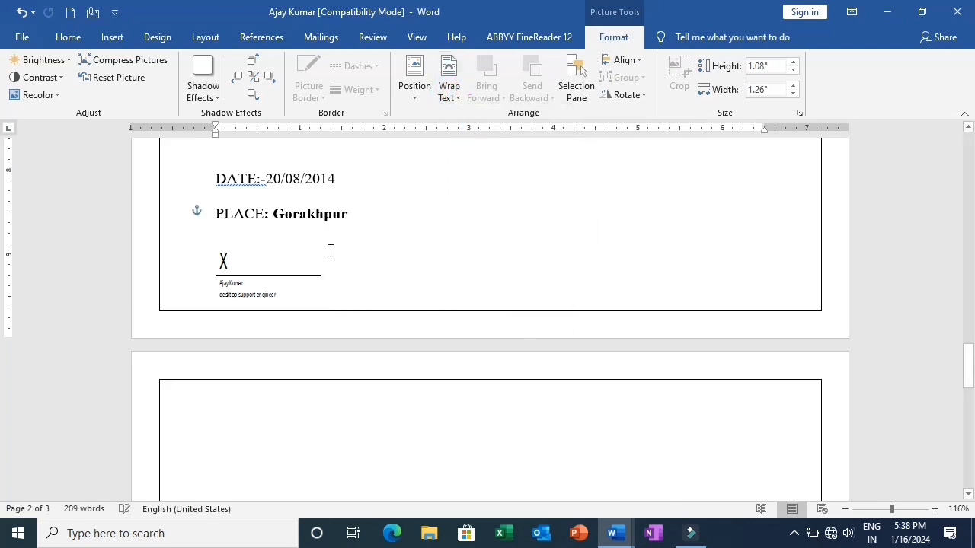
{"action": "mouse_move", "coordinate": [231, 263]}
{"action": "left_mouse_down"}
{"action": "mouse_move", "coordinate": [480, 246]}
{"action": "mouse_move", "coordinate": [606, 224]}
{"action": "mouse_move", "coordinate": [624, 211]}
{"action": "mouse_move", "coordinate": [624, 221]}
{"action": "mouse_move", "coordinate": [528, 218]}
{"action": "left_mouse_up"}
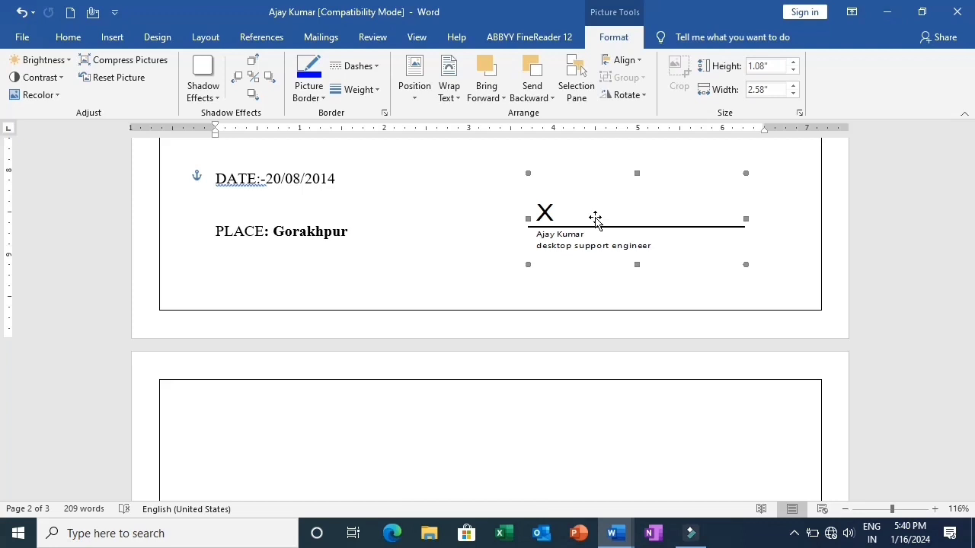
- Enlarge the signature line's height to about 1.31" and deselect it by placing the insertion point on page 3
{"action": "left_click", "coordinate": [537, 233]}
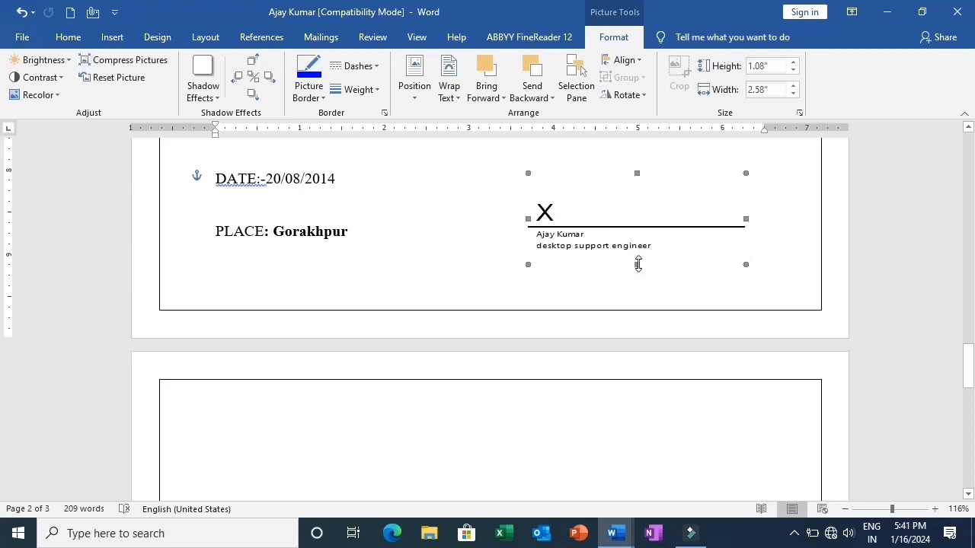
{"action": "left_click_drag", "start_coordinate": [638, 264], "coordinate": [635, 283]}
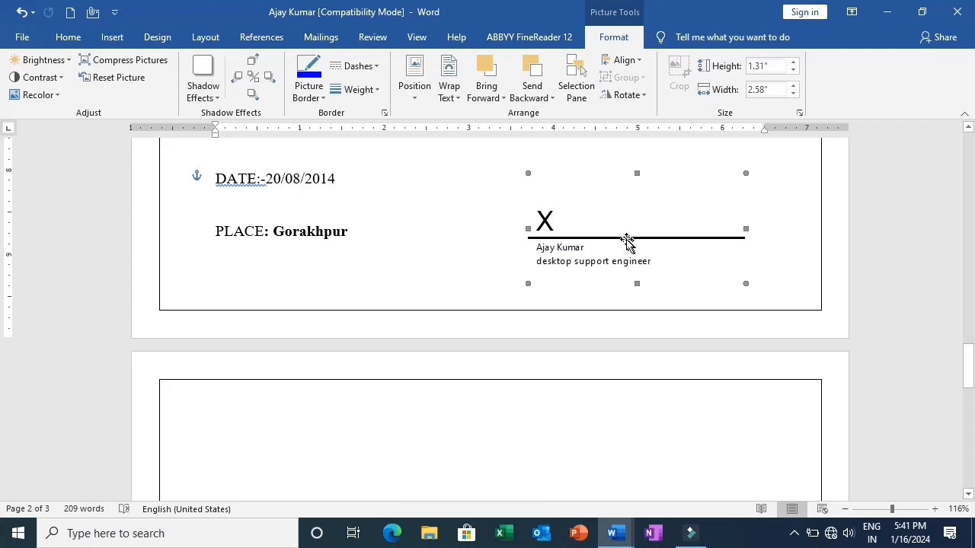
{"action": "left_click", "coordinate": [450, 434]}
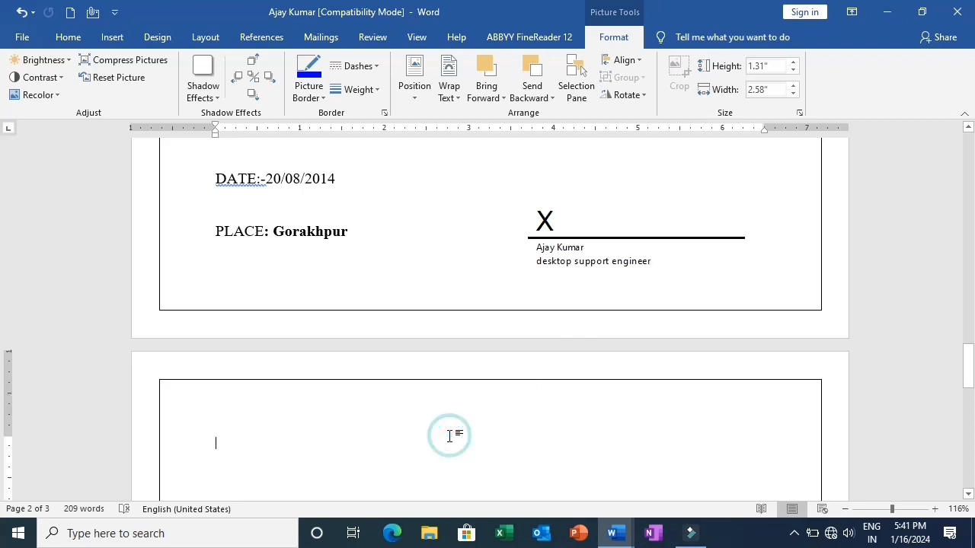
- Insert the date in the format "Tuesday, January 16, 2024" on page 3 and place the insertion point on the line below
{"action": "left_click", "coordinate": [109, 34]}
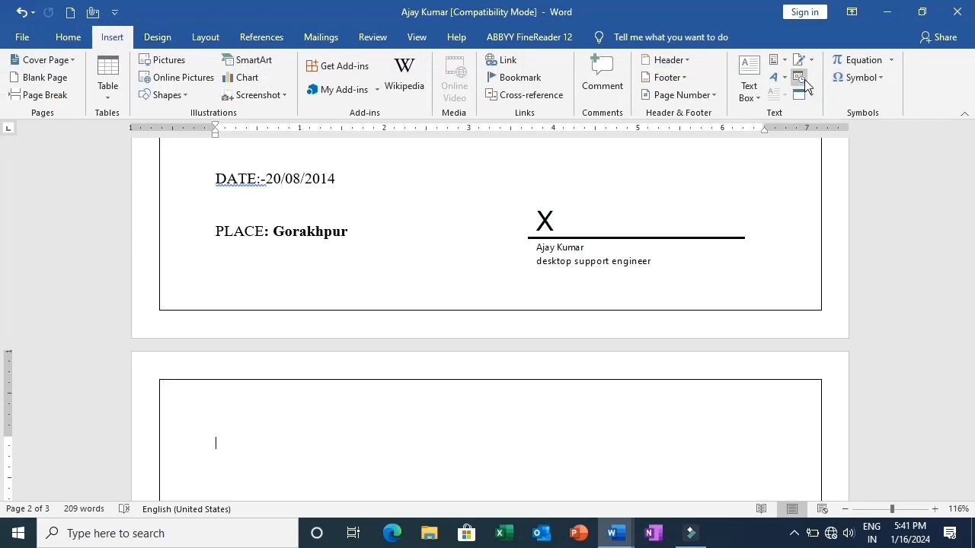
{"action": "left_click", "coordinate": [799, 77]}
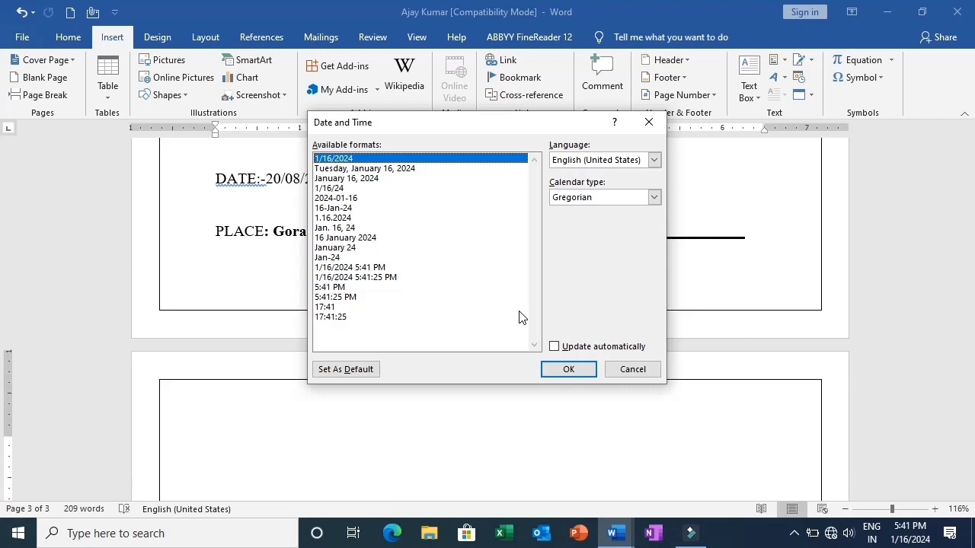
{"action": "left_click", "coordinate": [369, 168]}
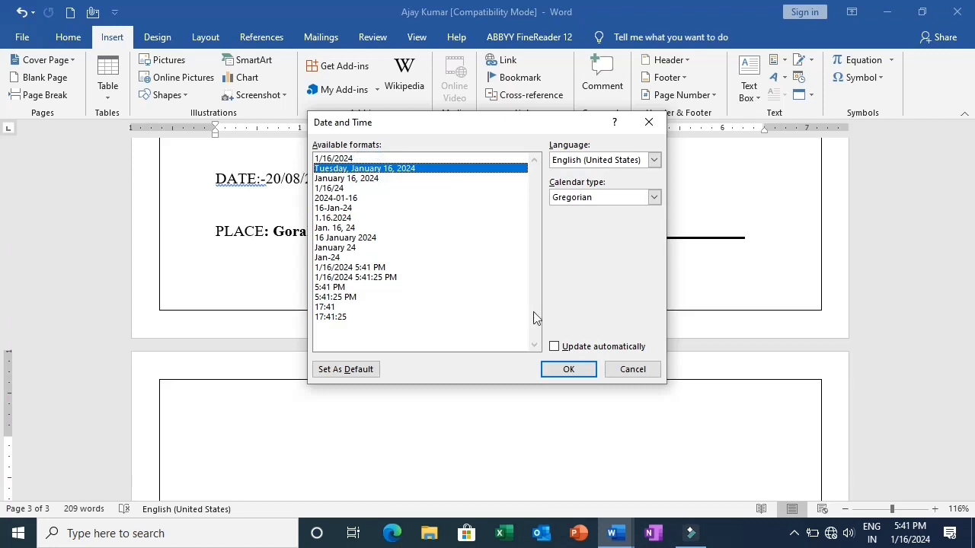
{"action": "left_click", "coordinate": [567, 369]}
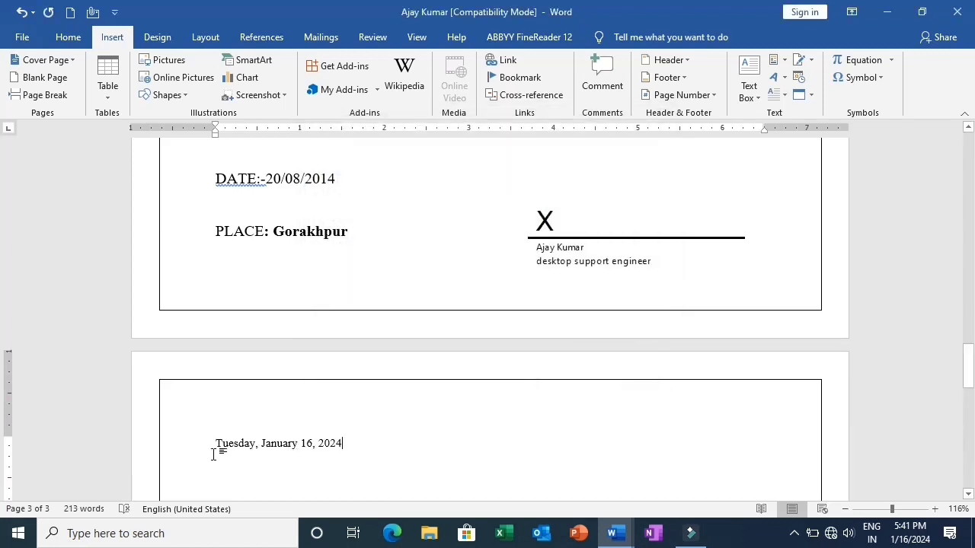
{"action": "left_click", "coordinate": [213, 449]}
{"action": "left_click_drag", "start_coordinate": [347, 450], "coordinate": [152, 442]}
{"action": "left_click", "coordinate": [453, 457]}
- Insert a new Microsoft Excel 97-2003 Worksheet object below the date
{"action": "left_click", "coordinate": [811, 98]}
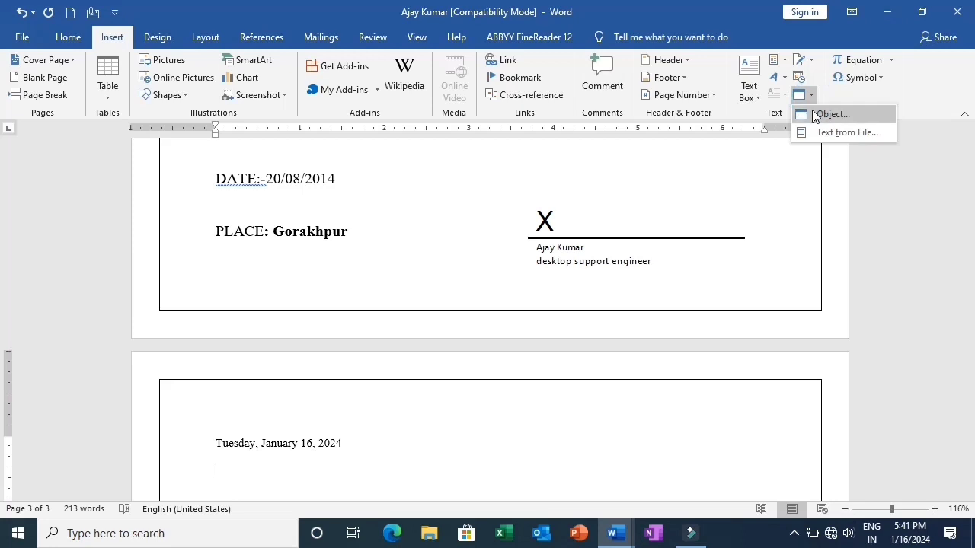
{"action": "left_click", "coordinate": [813, 115]}
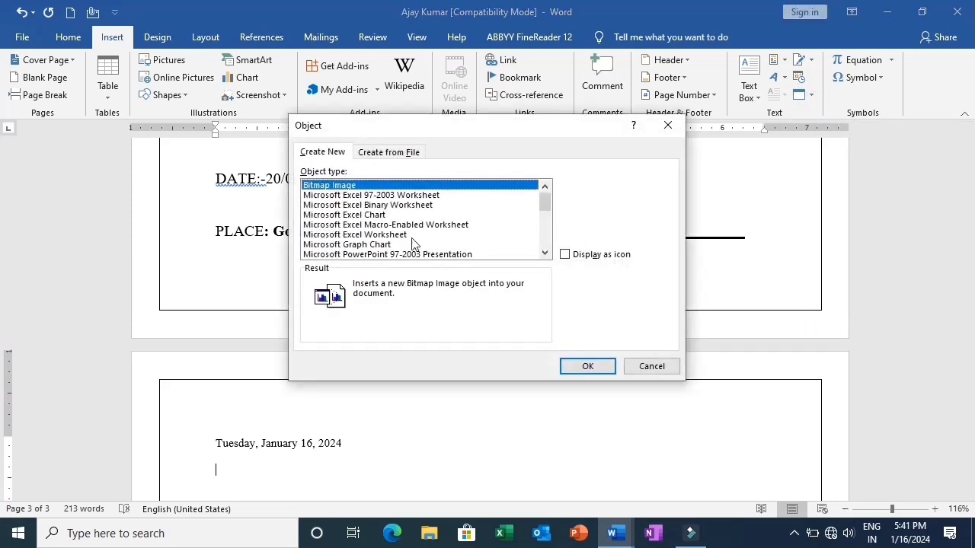
{"action": "left_click", "coordinate": [417, 195]}
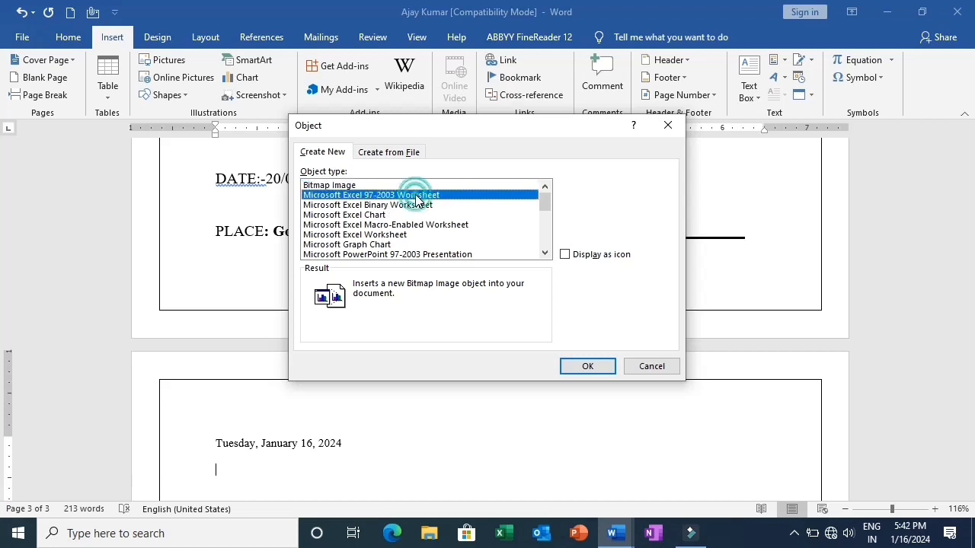
{"action": "left_click", "coordinate": [587, 367]}
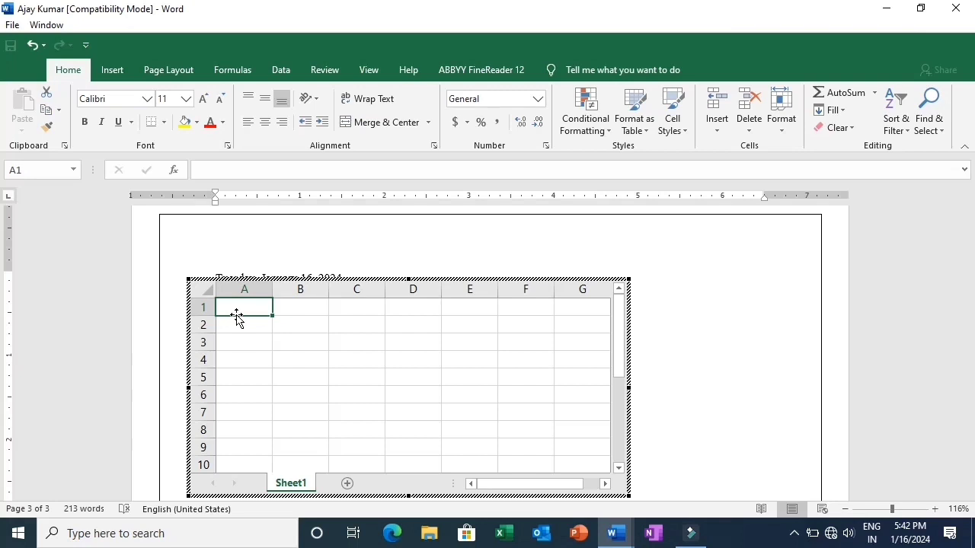
- Enter 2 in cells A1 and B1 of the embedded worksheet
{"action": "type", "text": "2"}
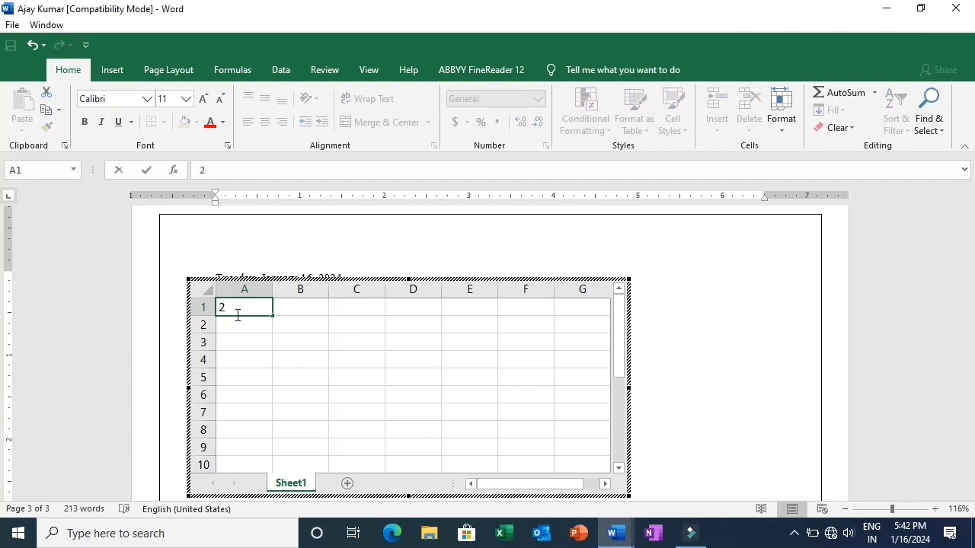
{"action": "key", "text": "Tab"}
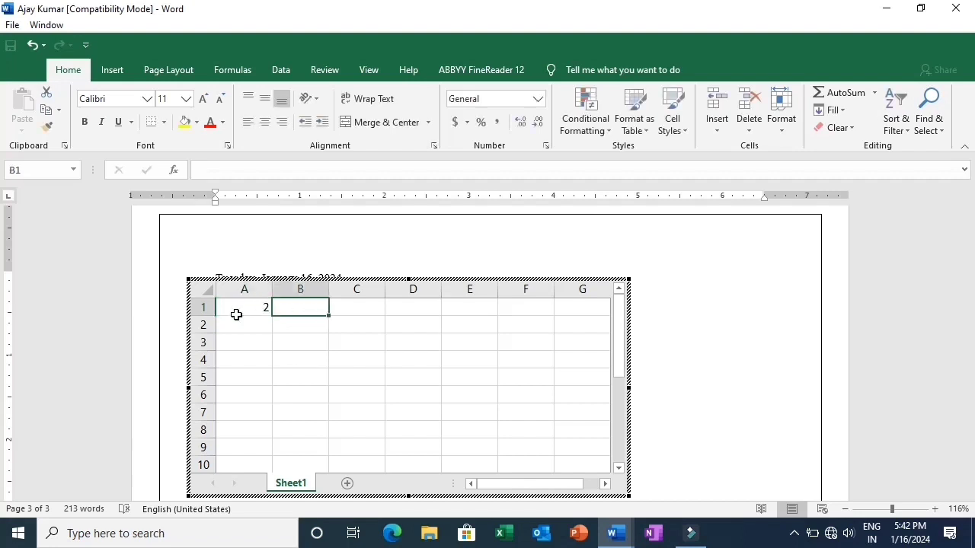
{"action": "type", "text": "2"}
{"action": "key", "text": "Tab"}
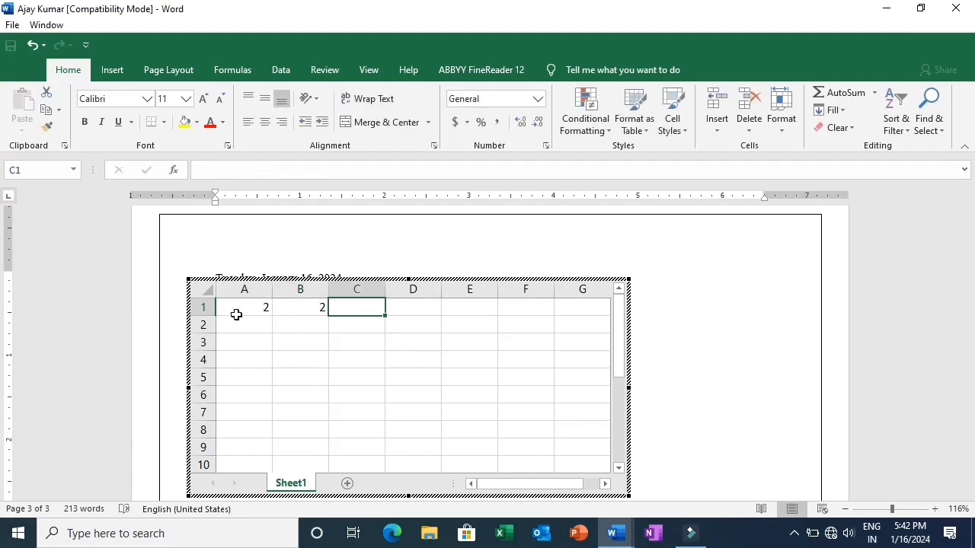
- Enter the formula =SUM(A1:B1) in cell C1 of the embedded worksheet and return to editing the document
{"action": "type", "text": "="}
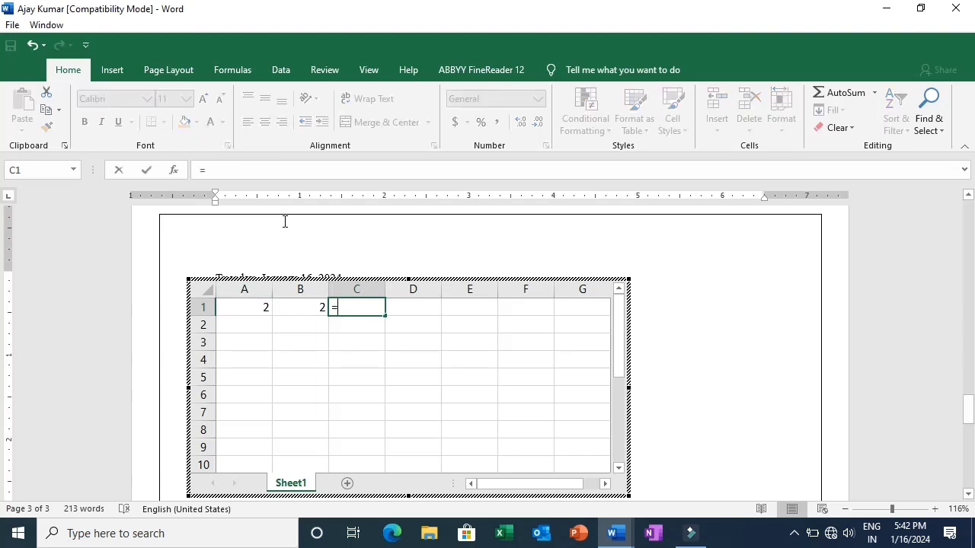
{"action": "type", "text": "sum"}
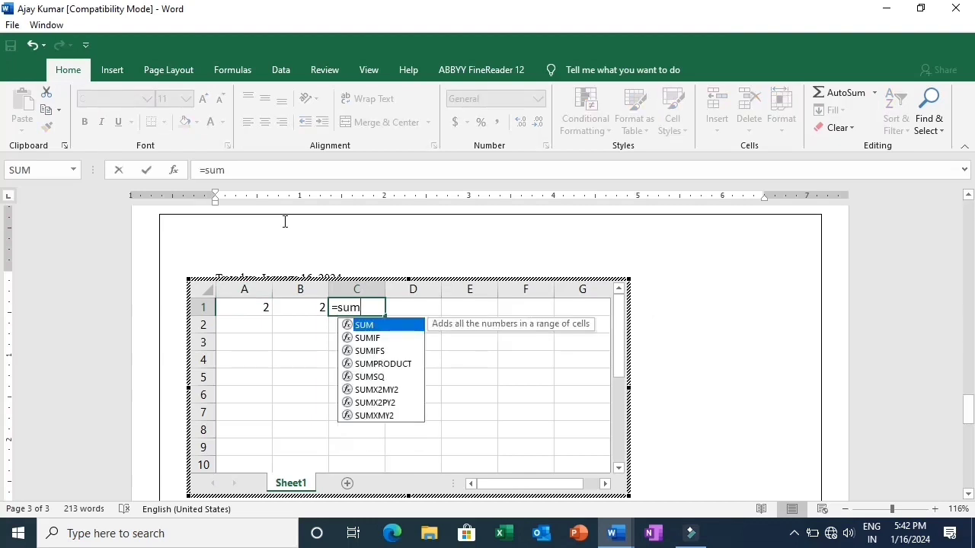
{"action": "type", "text": "("}
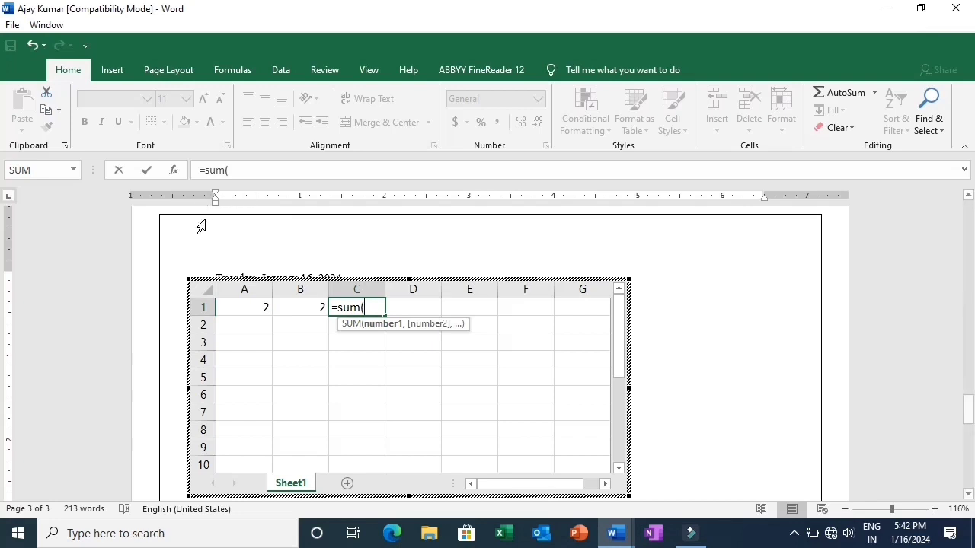
{"action": "left_click", "coordinate": [252, 307]}
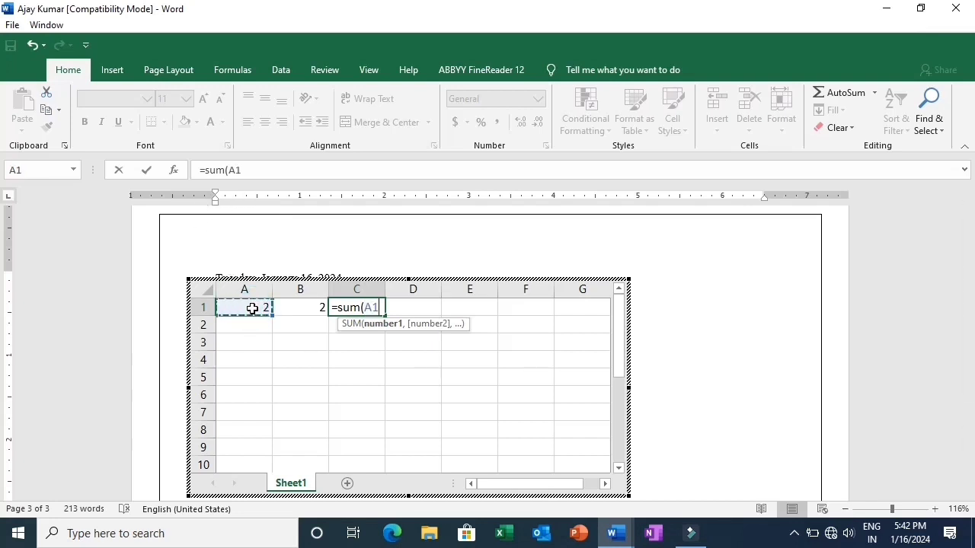
{"action": "type", "text": ":"}
{"action": "left_click", "coordinate": [305, 307]}
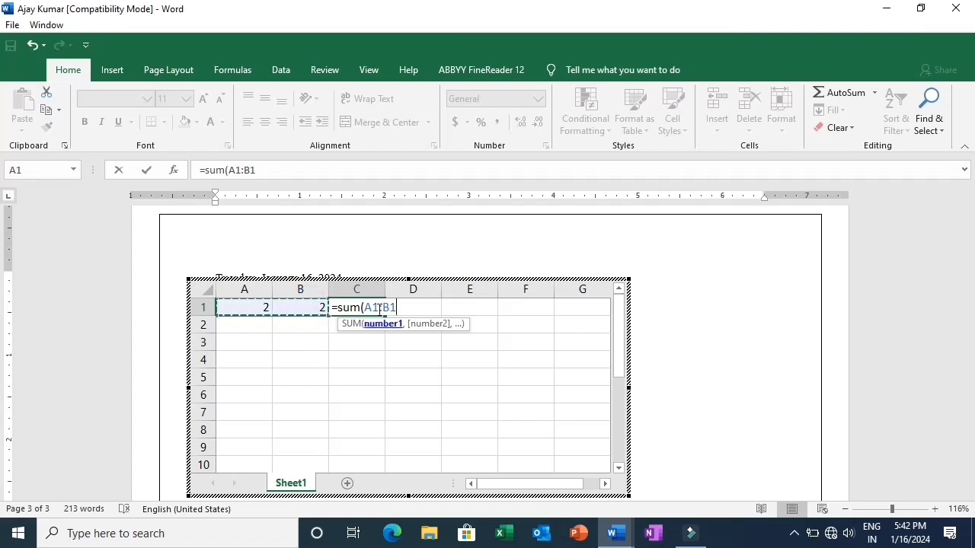
{"action": "type", "text": ")"}
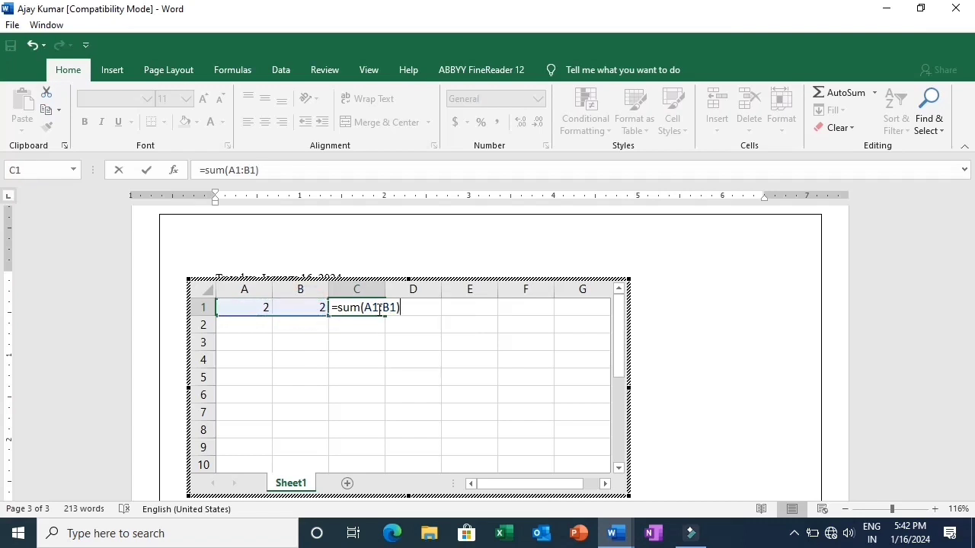
{"action": "key", "text": "Return"}
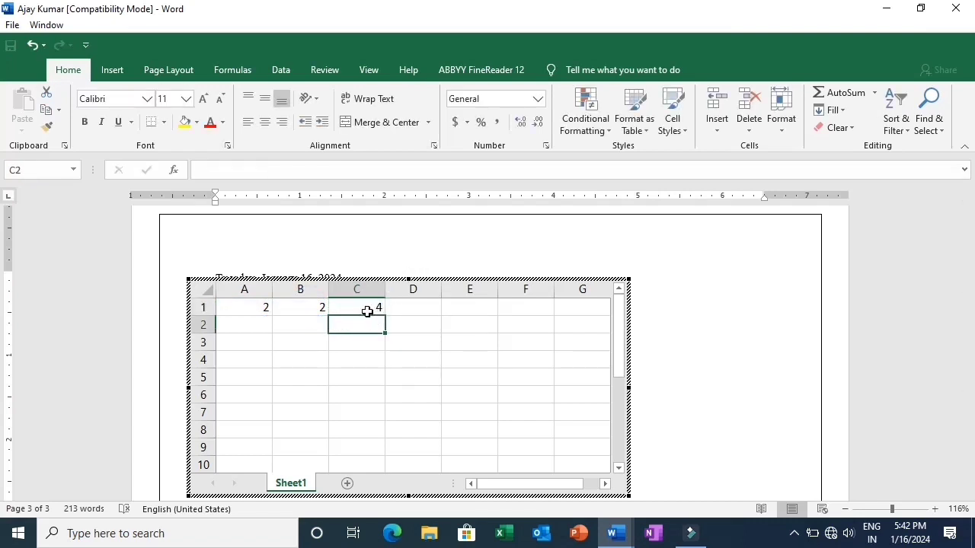
{"action": "left_click", "coordinate": [367, 311]}
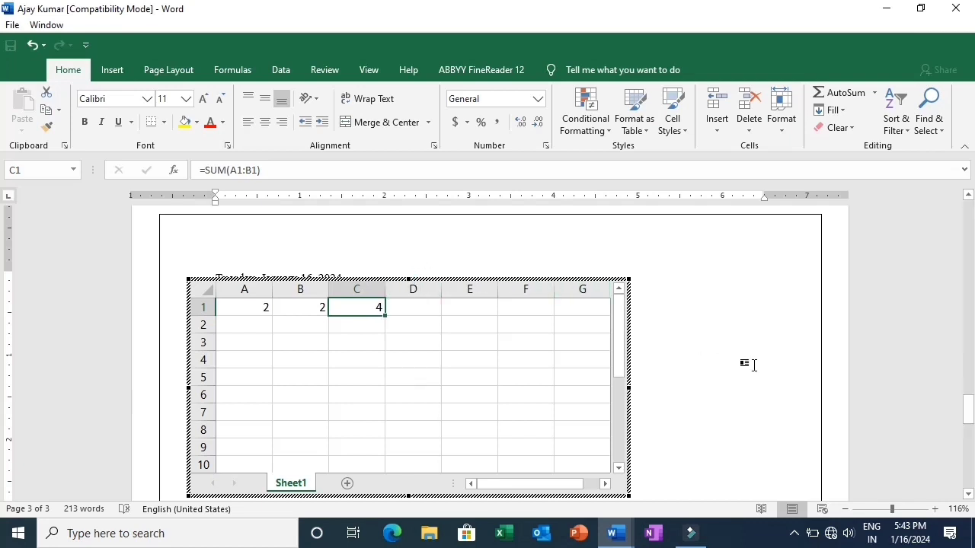
{"action": "left_click", "coordinate": [740, 335]}
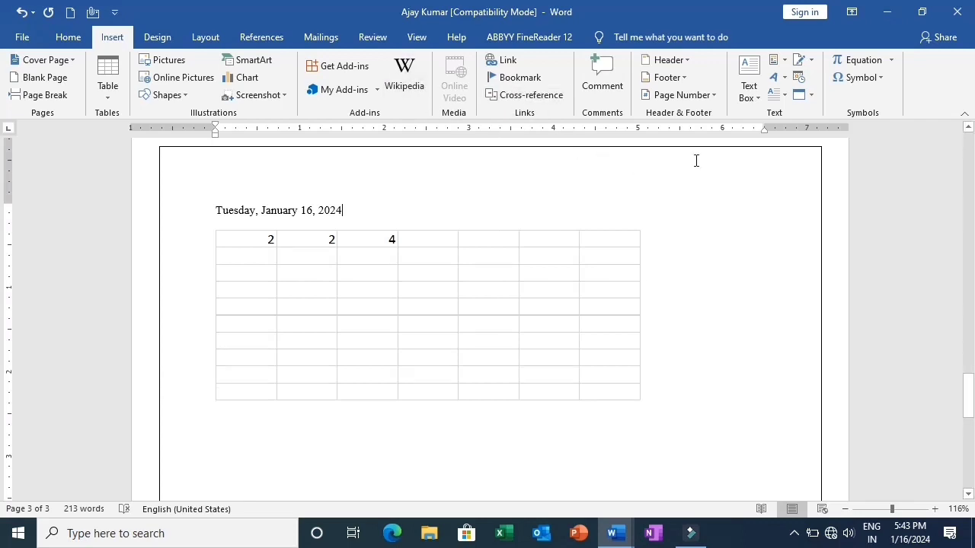
{"action": "left_click", "coordinate": [785, 60]}
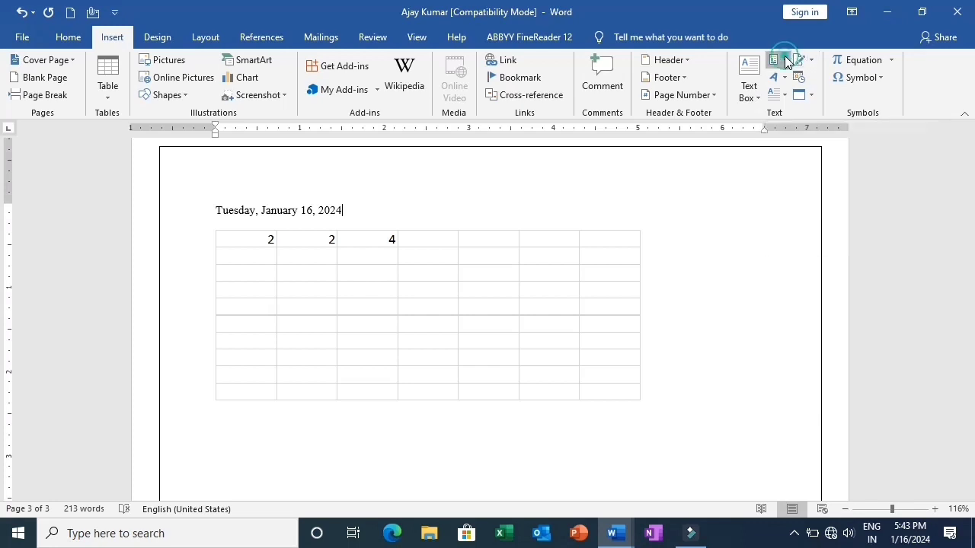
{"action": "left_click", "coordinate": [746, 111]}
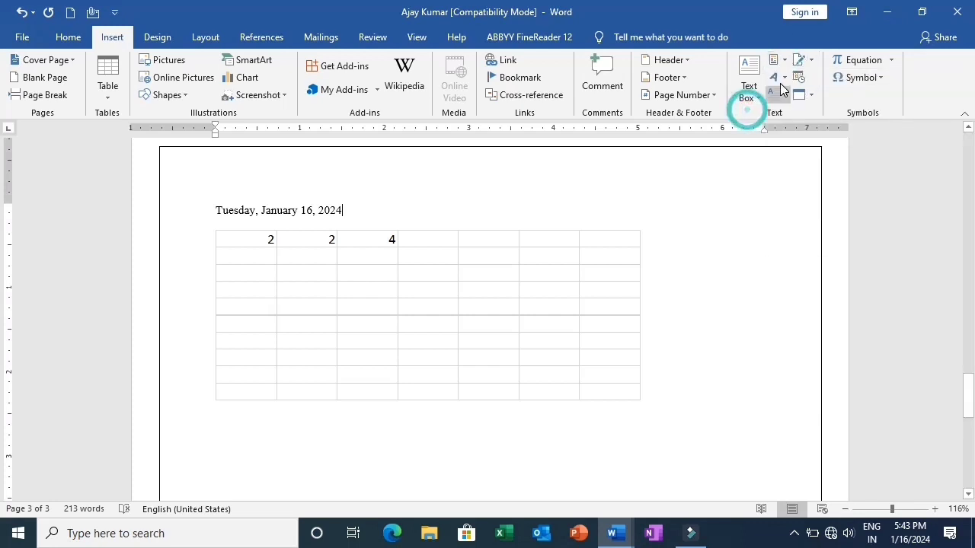
{"action": "left_click", "coordinate": [782, 78]}
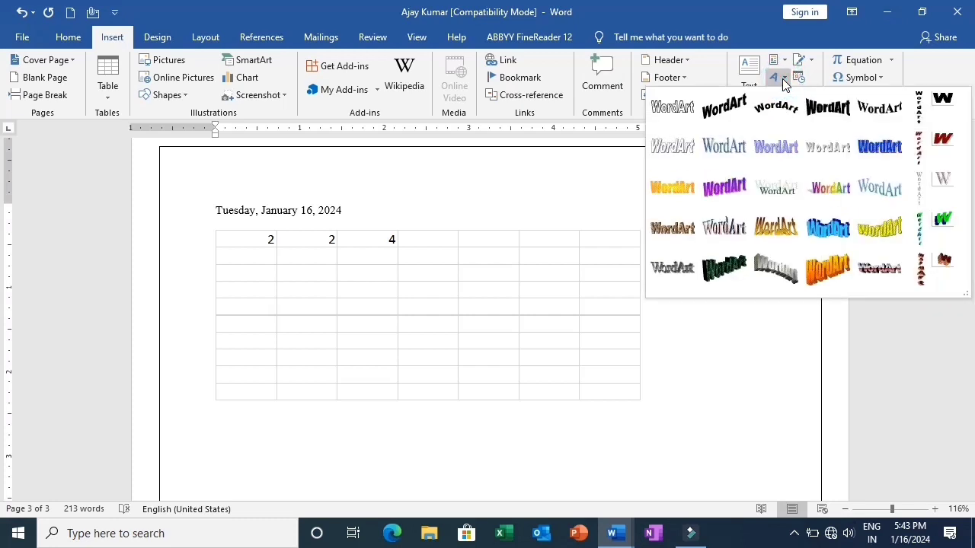
{"action": "left_click", "coordinate": [782, 78]}
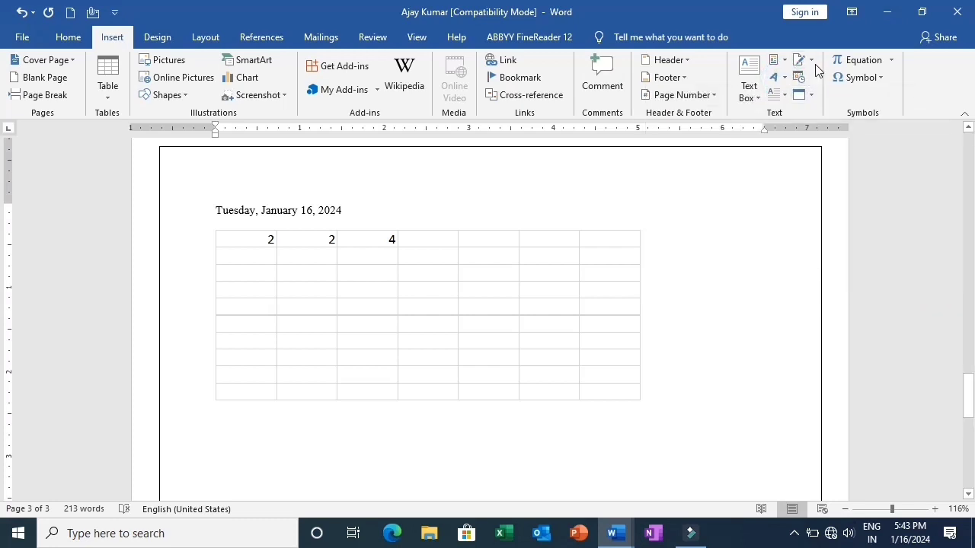
{"action": "left_click", "coordinate": [813, 63]}
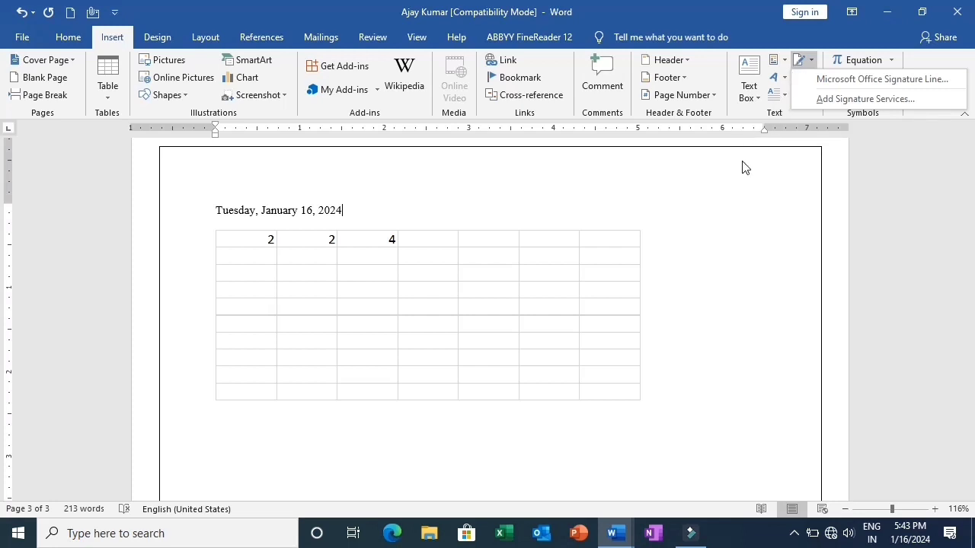
{"action": "left_click", "coordinate": [751, 202]}
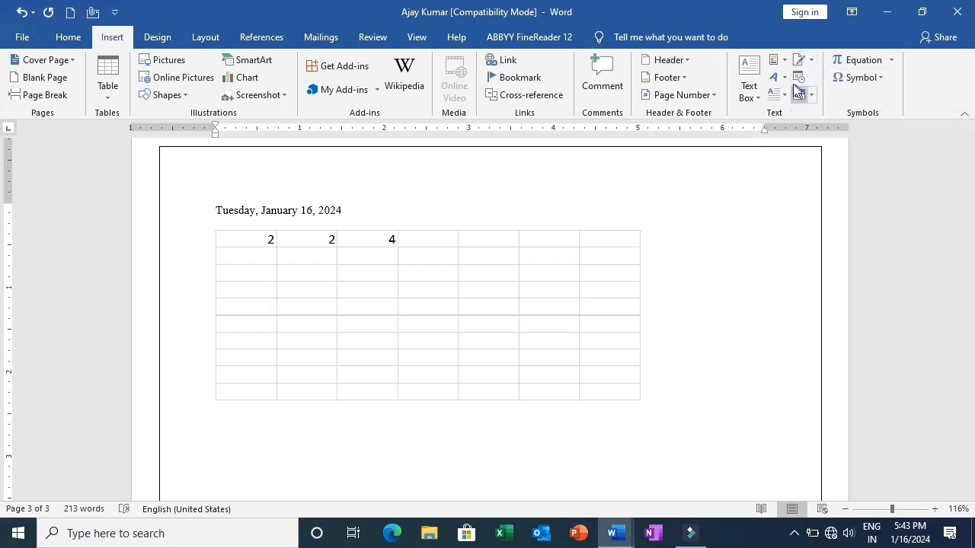